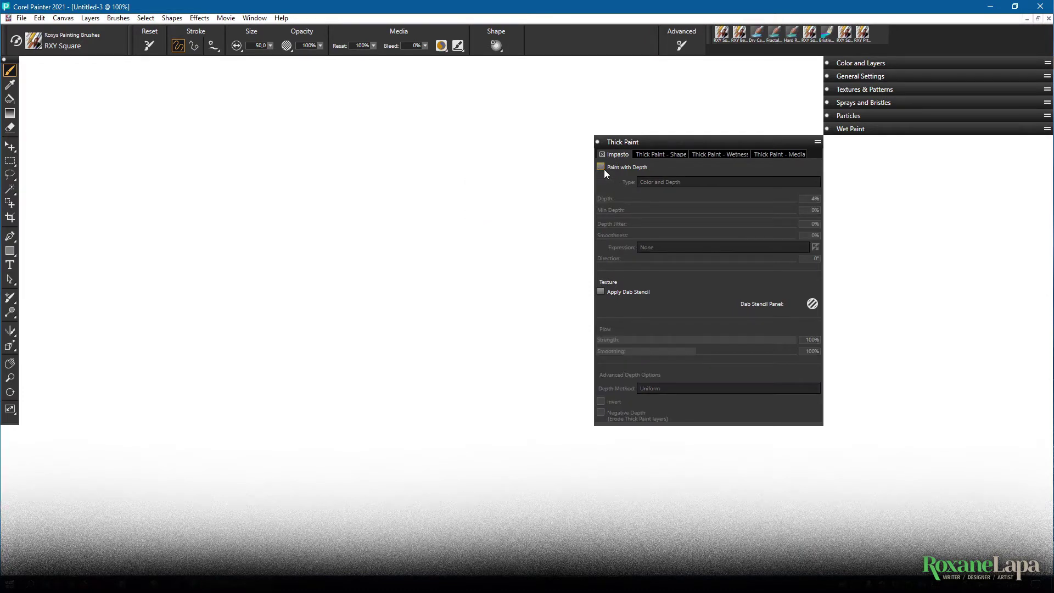
# Step: Turn on Paint with Depth and paint an olive-green thick-paint test stroke
pyautogui.click(457, 46)
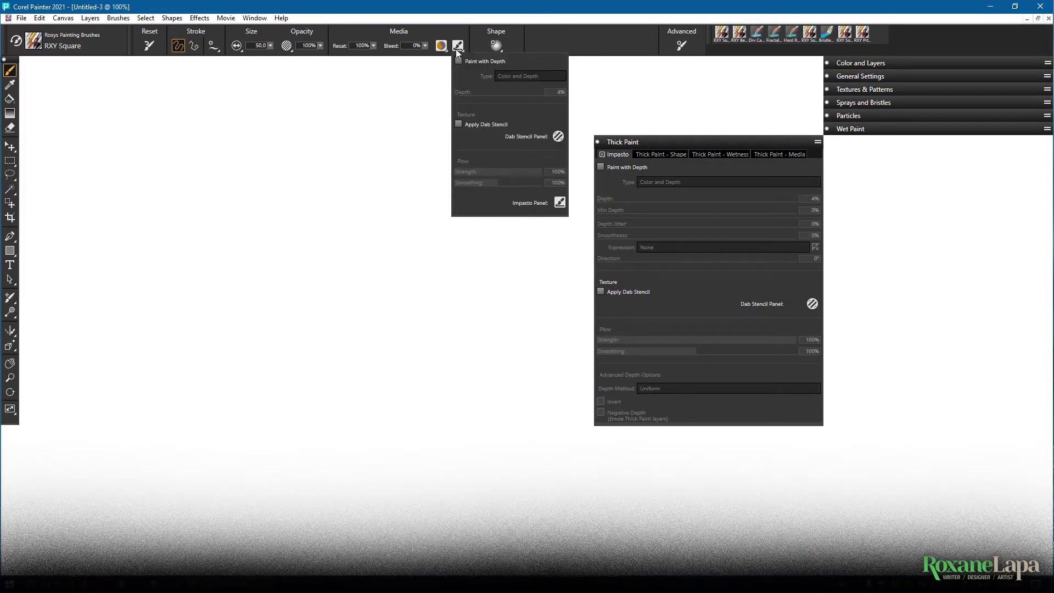
pyautogui.click(459, 60)
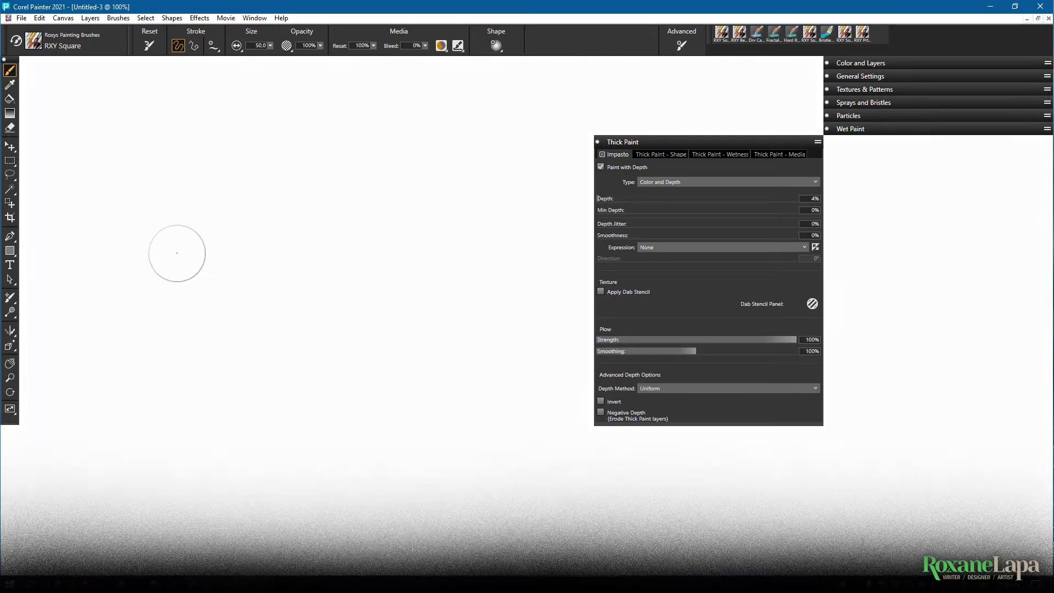
pyautogui.moveTo(176, 251)
pyautogui.mouseDown()
pyautogui.moveTo(231, 199)
pyautogui.moveTo(260, 250)
pyautogui.moveTo(395, 254)
pyautogui.mouseUp()
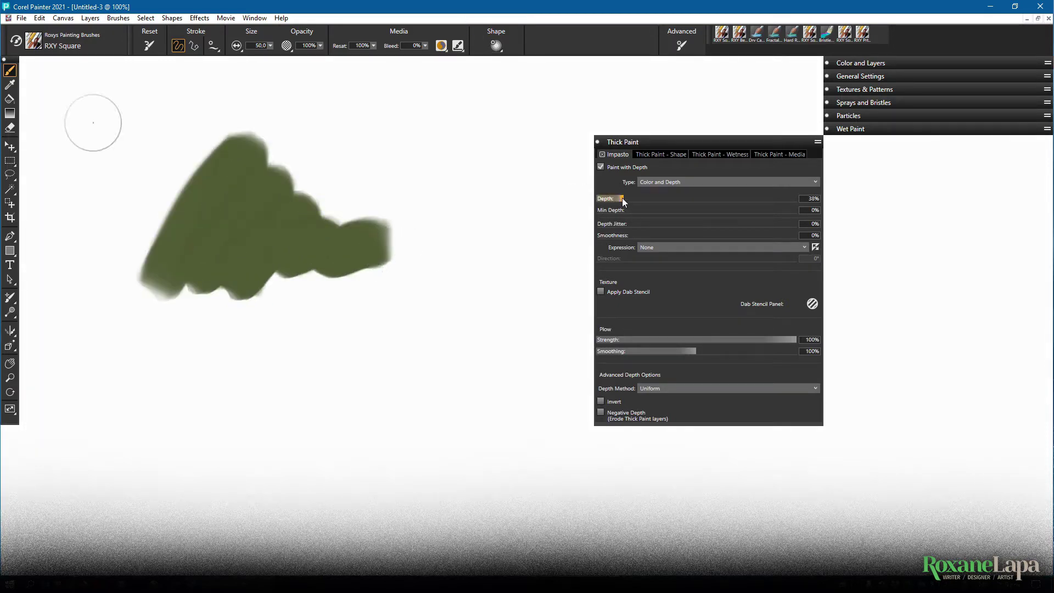
# Step: Raise Depth to 126% and paint a mound of thicker strokes
pyautogui.moveTo(362, 194)
pyautogui.mouseDown()
pyautogui.moveTo(433, 183)
pyautogui.moveTo(510, 230)
pyautogui.mouseUp()
pyautogui.moveTo(448, 141)
pyautogui.mouseDown()
pyautogui.moveTo(505, 159)
pyautogui.moveTo(582, 338)
pyautogui.mouseUp()
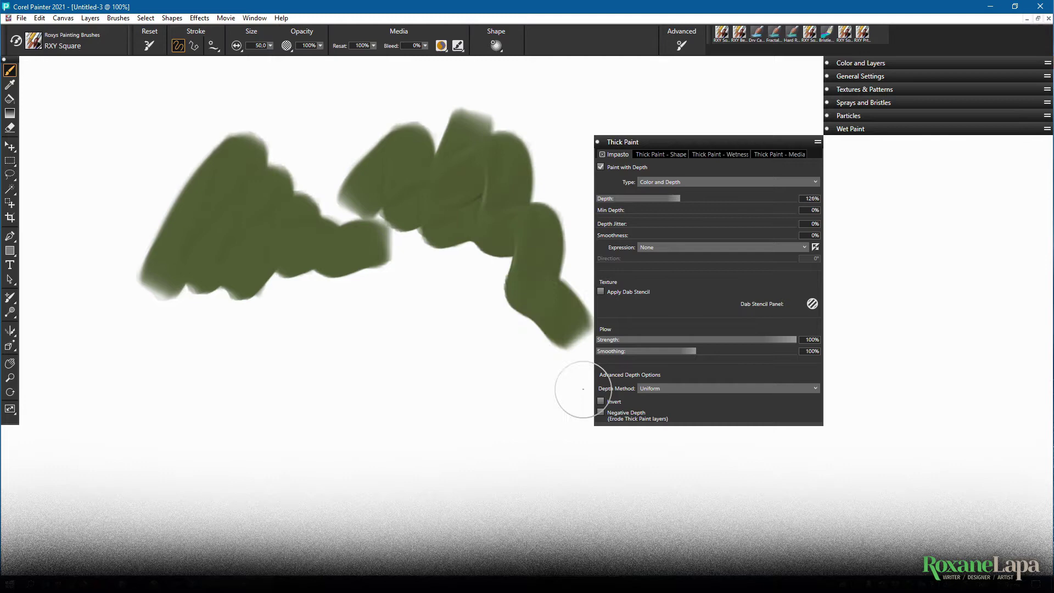
pyautogui.moveTo(324, 209)
pyautogui.mouseDown()
pyautogui.moveTo(360, 226)
pyautogui.moveTo(534, 254)
pyautogui.moveTo(304, 235)
pyautogui.moveTo(355, 291)
pyautogui.moveTo(327, 263)
pyautogui.moveTo(358, 134)
pyautogui.moveTo(428, 218)
pyautogui.mouseUp()
# Step: Paint colourless Depth Only strokes below the mound, then return Type to Color and Depth
pyautogui.click(683, 182)
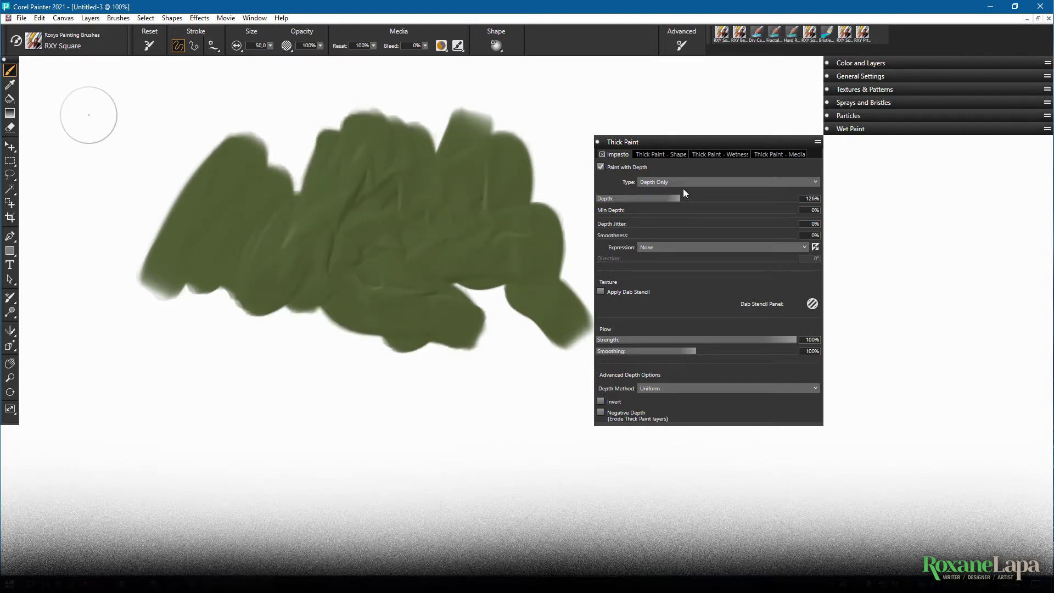
pyautogui.click(683, 189)
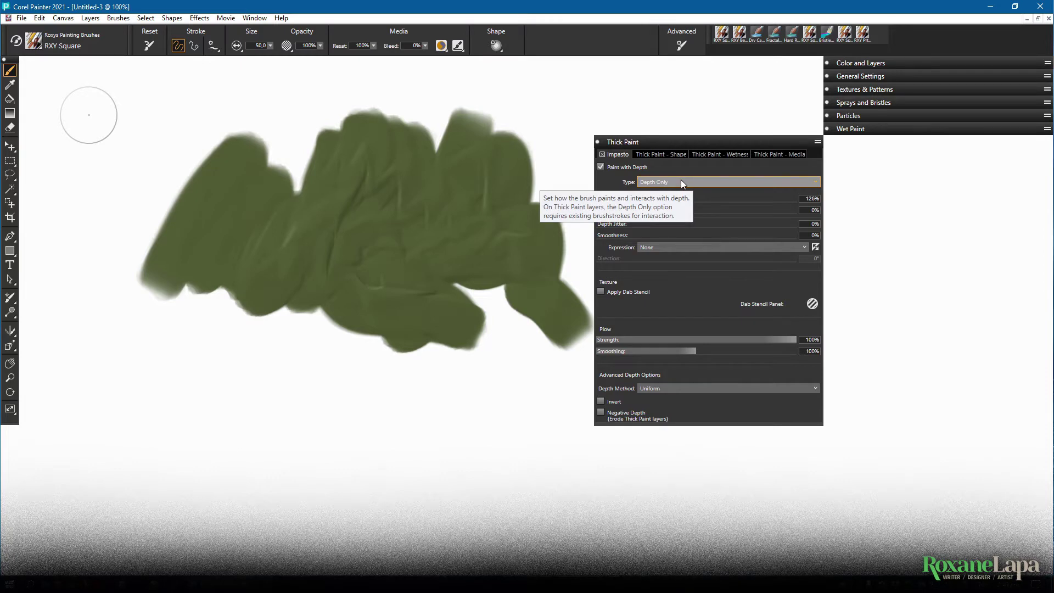
pyautogui.moveTo(245, 406); pyautogui.dragTo(216, 442)
pyautogui.moveTo(293, 409); pyautogui.dragTo(263, 453)
pyautogui.moveTo(330, 417); pyautogui.dragTo(307, 448)
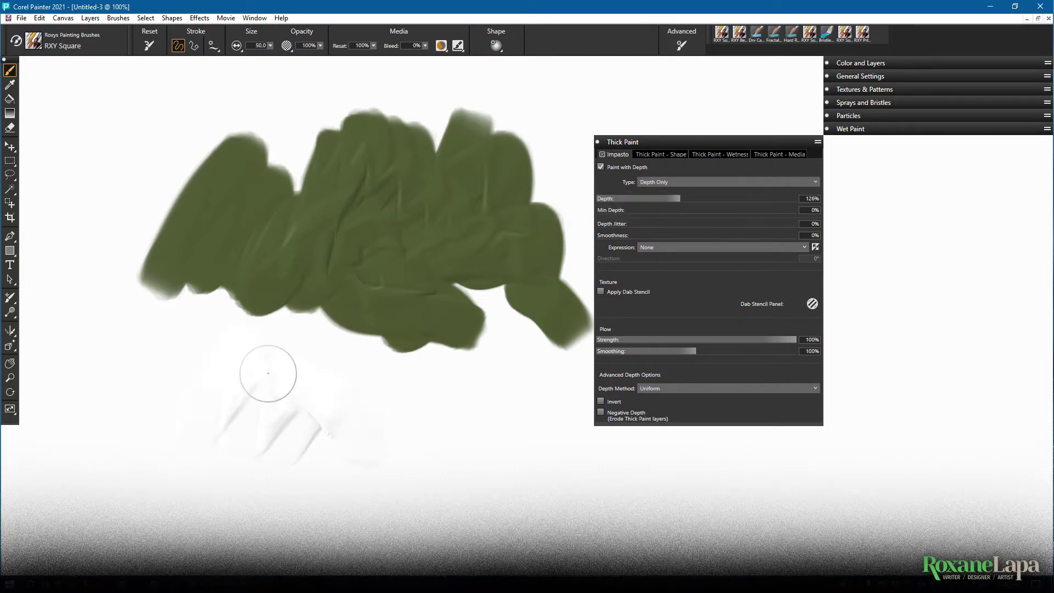
pyautogui.moveTo(268, 374)
pyautogui.mouseDown()
pyautogui.moveTo(332, 371)
pyautogui.moveTo(380, 429)
pyautogui.moveTo(422, 388)
pyautogui.moveTo(453, 414)
pyautogui.moveTo(287, 362)
pyautogui.moveTo(214, 406)
pyautogui.moveTo(133, 353)
pyautogui.moveTo(187, 432)
pyautogui.moveTo(273, 448)
pyautogui.moveTo(412, 415)
pyautogui.moveTo(313, 426)
pyautogui.moveTo(462, 408)
pyautogui.mouseUp()
pyautogui.click(667, 182)
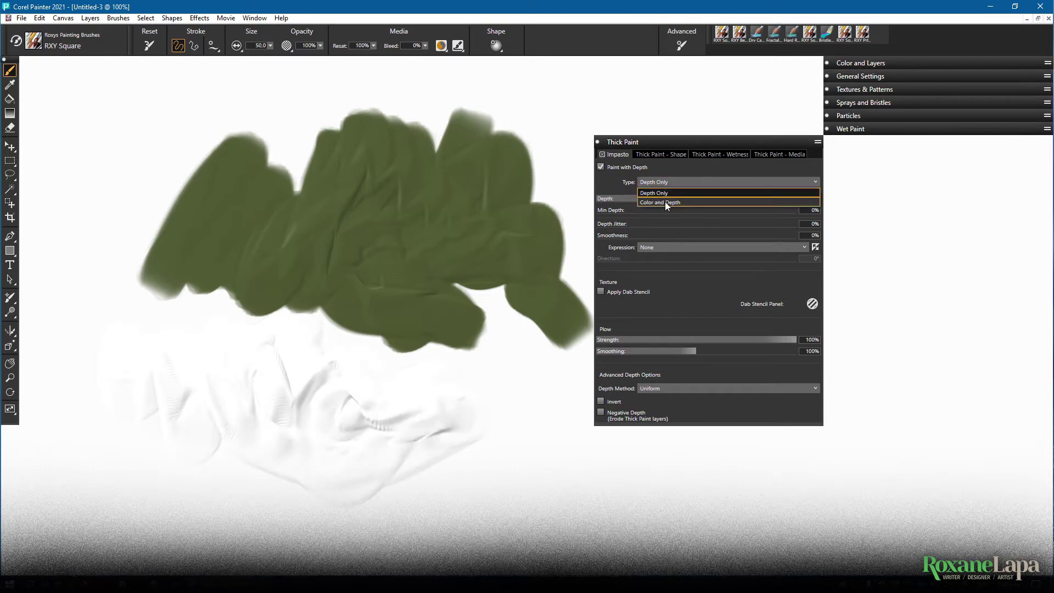
pyautogui.click(664, 202)
# Step: Set Dab Type to Airbrush and paint a long textured stroke below the mound
pyautogui.click(867, 76)
pyautogui.click(900, 102)
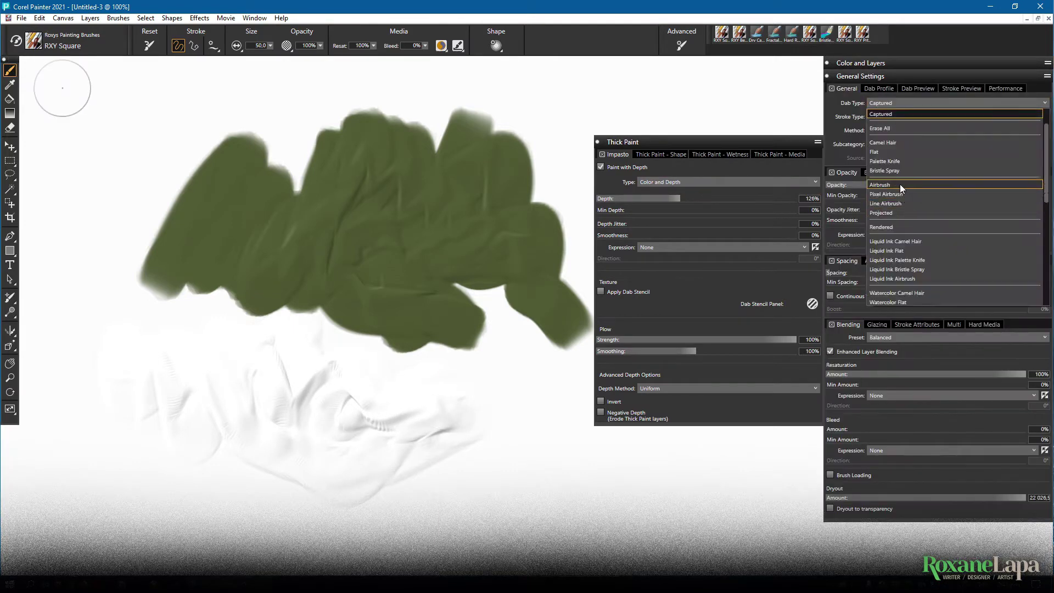
pyautogui.click(900, 184)
pyautogui.moveTo(189, 374)
pyautogui.mouseDown()
pyautogui.moveTo(212, 354)
pyautogui.moveTo(408, 397)
pyautogui.moveTo(544, 408)
pyautogui.mouseUp()
# Step: Choose Clear Impasto from Layer 1's layer options menu
pyautogui.click(868, 75)
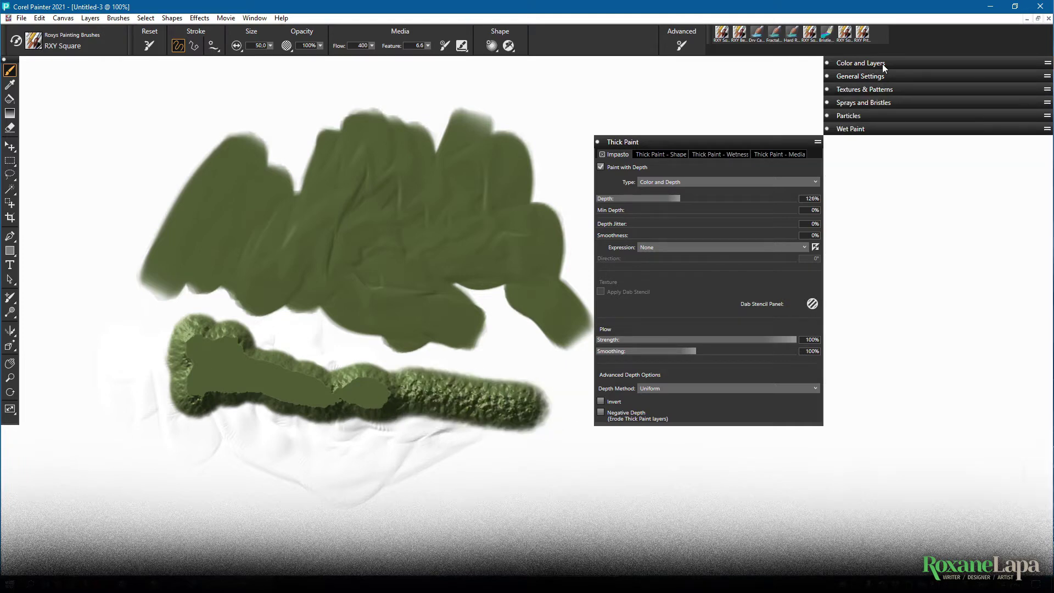
pyautogui.click(884, 66)
pyautogui.rightClick(907, 360)
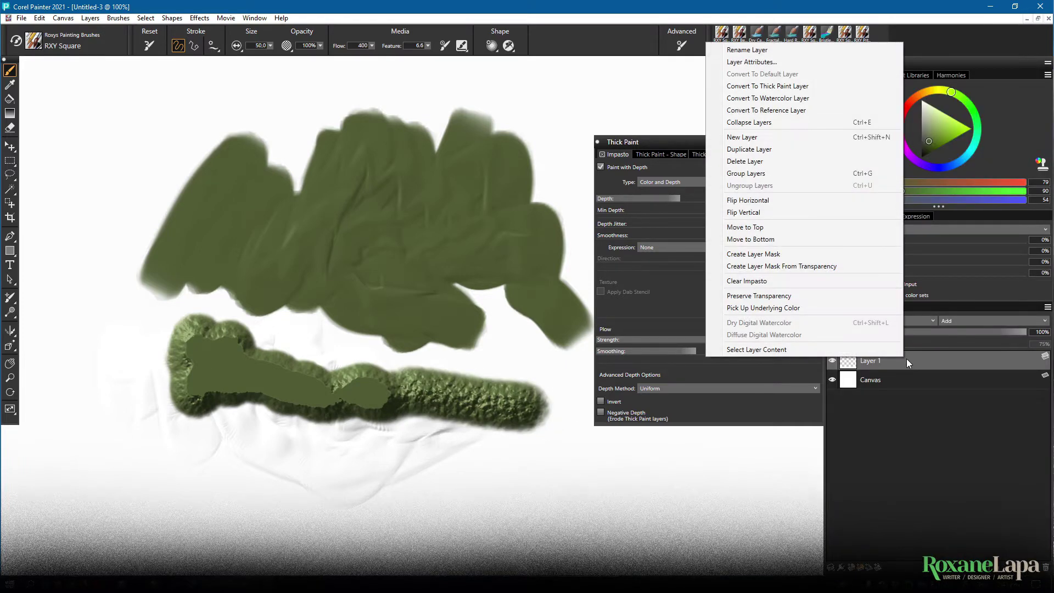
pyautogui.click(758, 282)
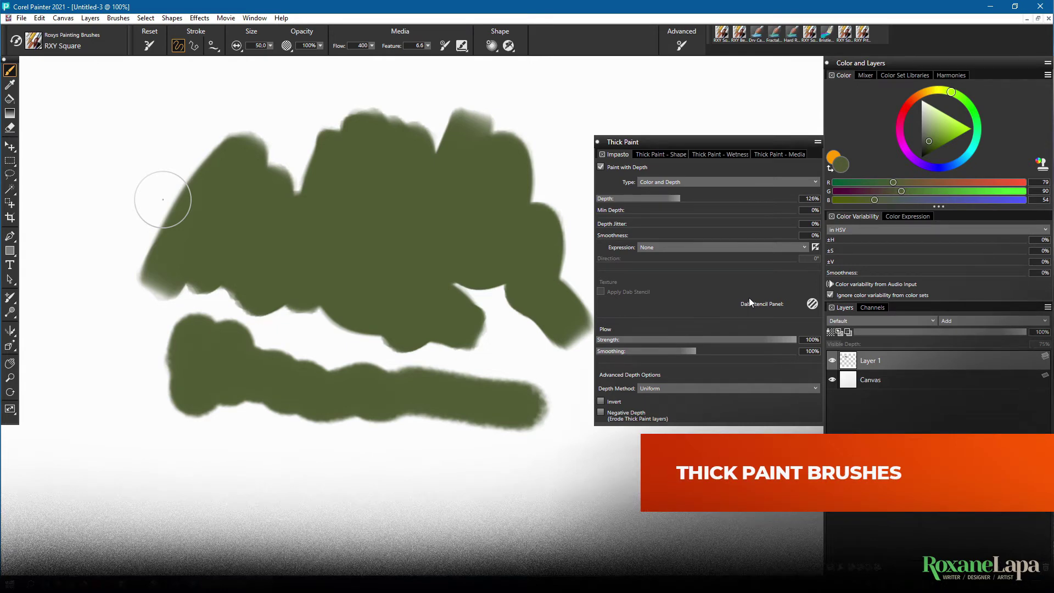
# Step: Select Thick Paint Bristle as the General Settings dab type, then bring back the Color and Layers panel
pyautogui.click(911, 63)
pyautogui.click(850, 77)
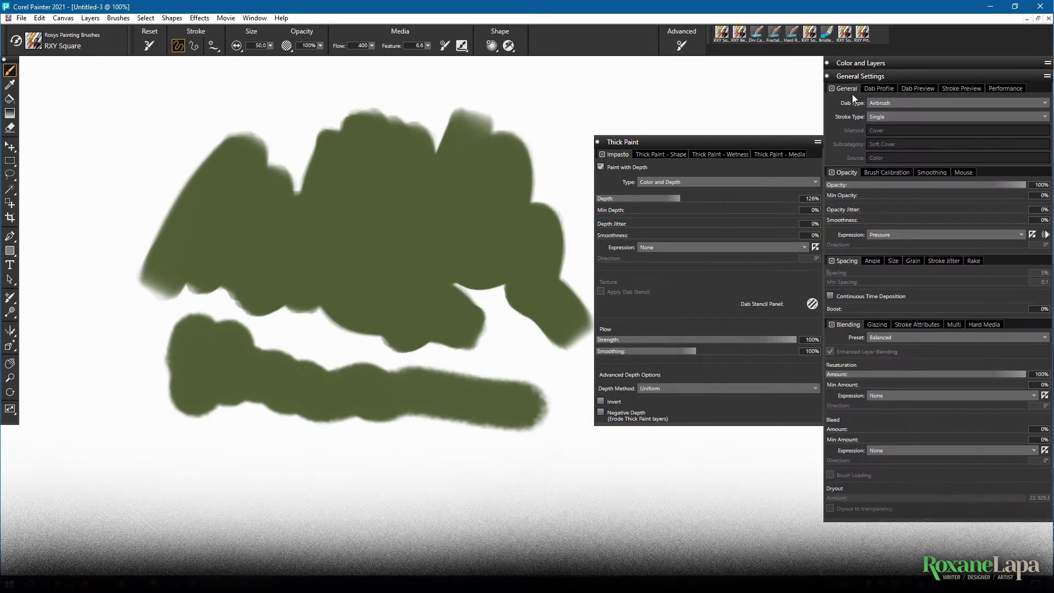
pyautogui.click(888, 103)
pyautogui.scroll(-7, 947, 249)
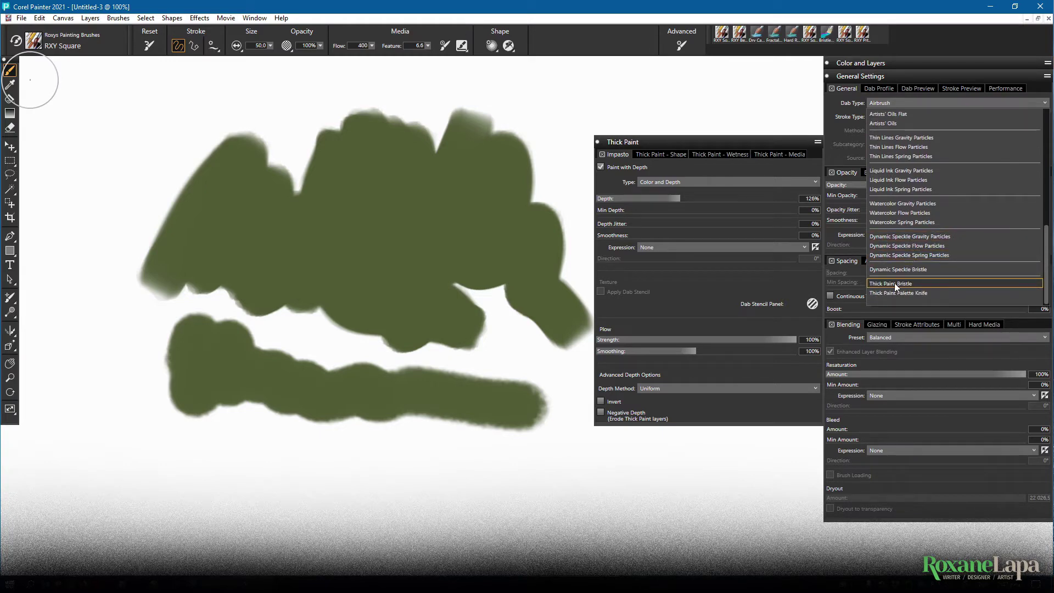
pyautogui.click(896, 284)
pyautogui.click(1004, 87)
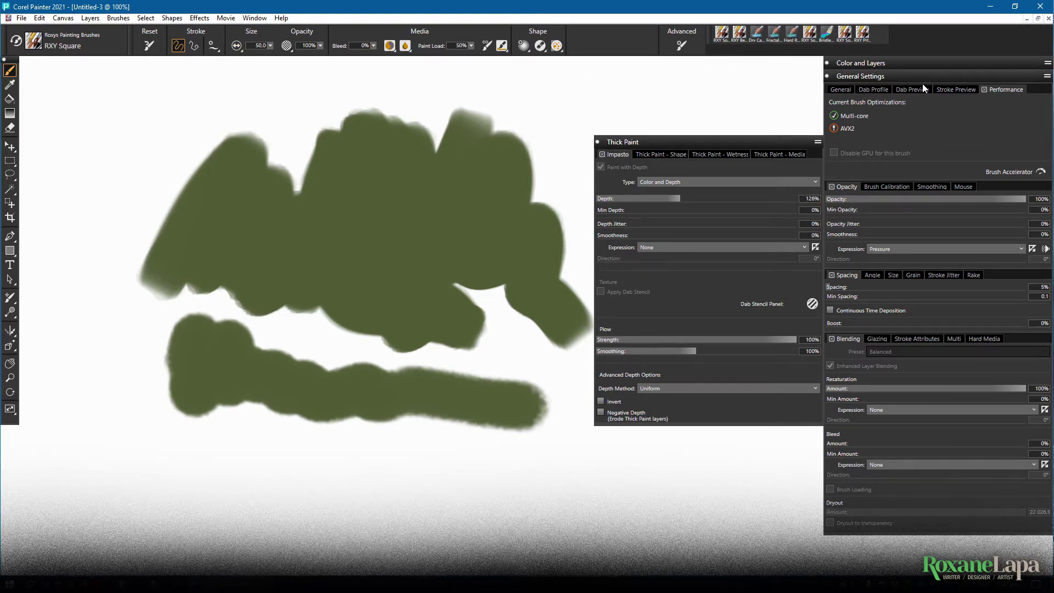
pyautogui.click(922, 65)
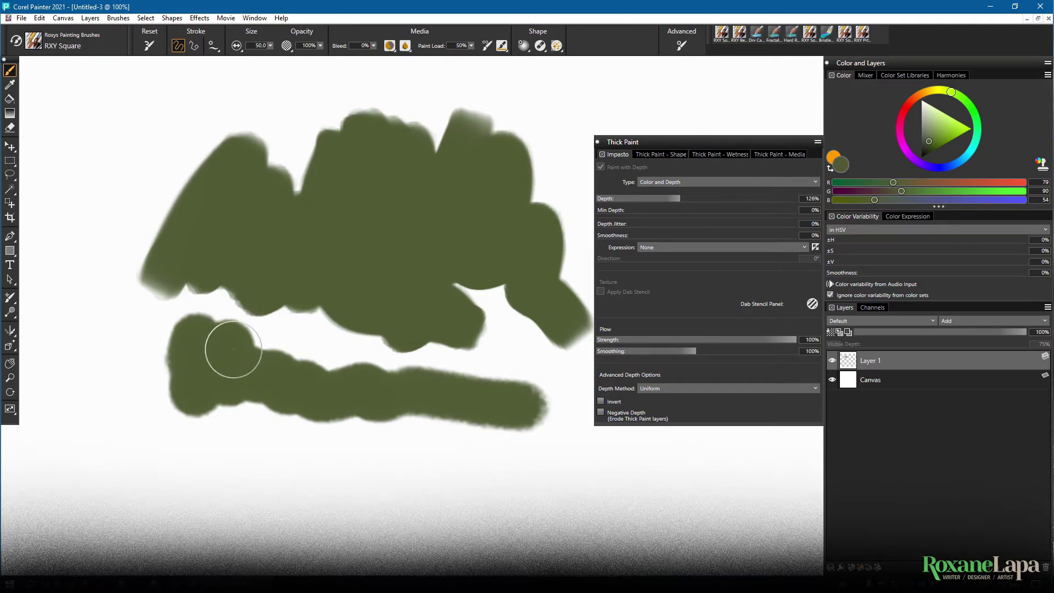
# Step: Answer the Incompatible Brush warning by creating a new compatible Thick Paint layer
pyautogui.click(359, 266)
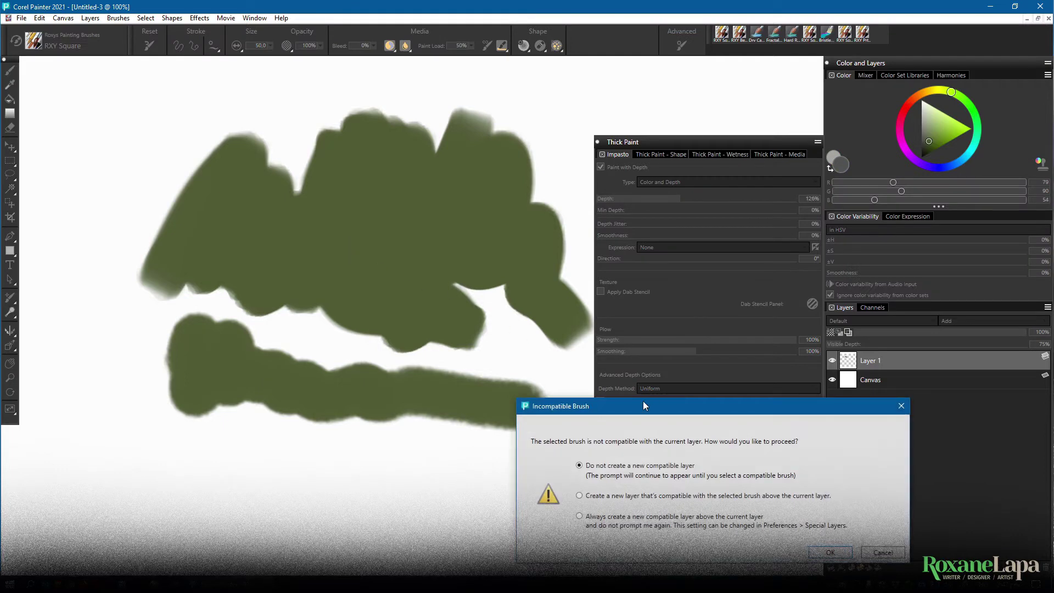
pyautogui.moveTo(644, 405)
pyautogui.mouseDown()
pyautogui.moveTo(350, 266)
pyautogui.moveTo(283, 208)
pyautogui.moveTo(278, 155)
pyautogui.mouseUp()
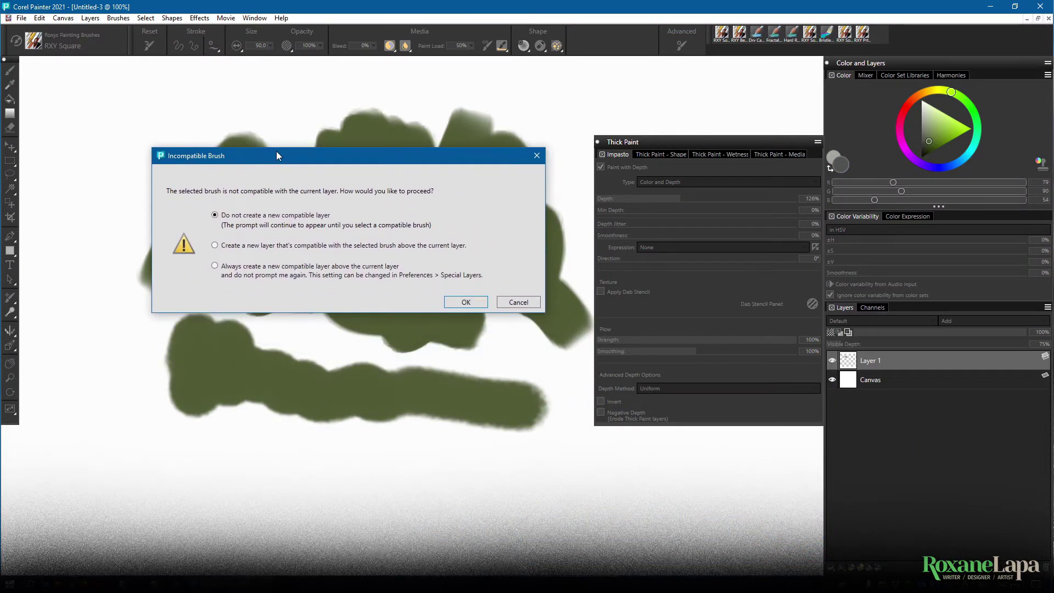
pyautogui.click(306, 245)
pyautogui.click(471, 304)
# Step: Paint an upward bristle stroke and an inverted-V stroke on the new layer
pyautogui.moveTo(245, 480)
pyautogui.mouseDown()
pyautogui.moveTo(313, 285)
pyautogui.moveTo(355, 226)
pyautogui.mouseUp()
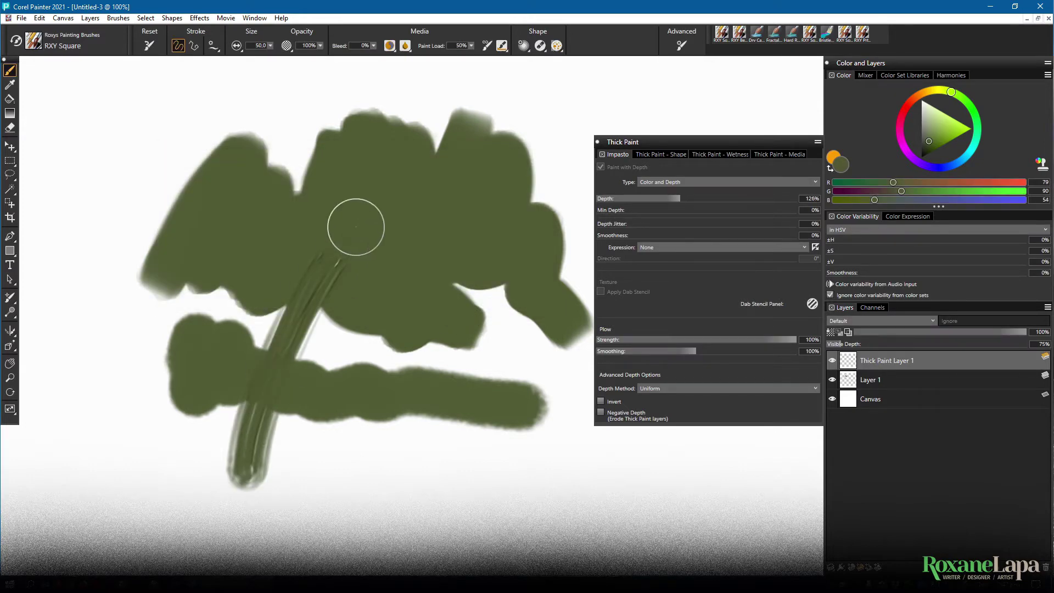
pyautogui.scroll(-6, 409, 305)
pyautogui.hscroll(-4, 410, 305)
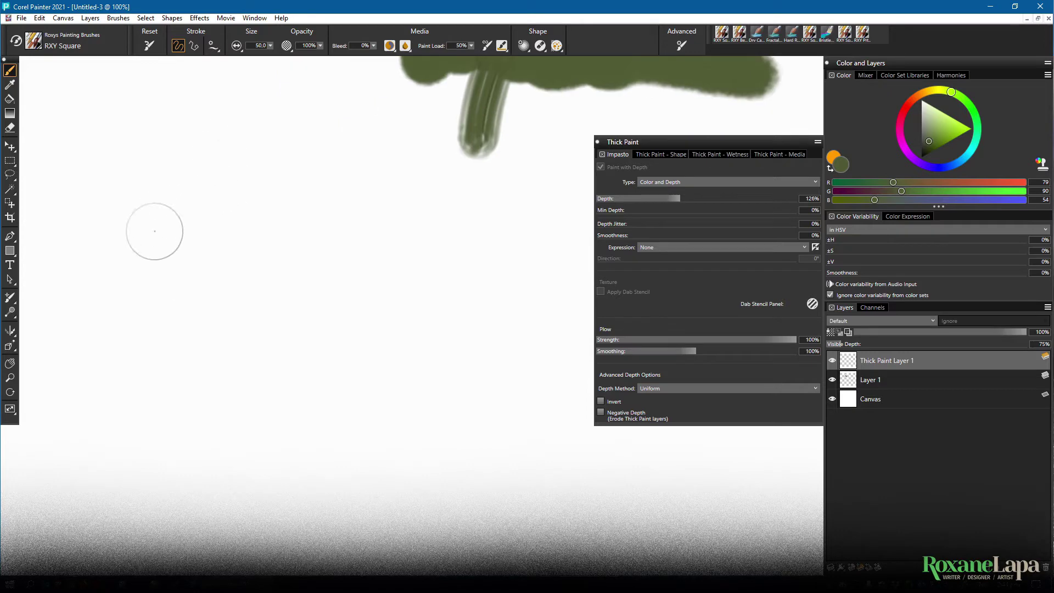
pyautogui.moveTo(135, 264)
pyautogui.mouseDown()
pyautogui.moveTo(199, 266)
pyautogui.moveTo(365, 314)
pyautogui.mouseUp()
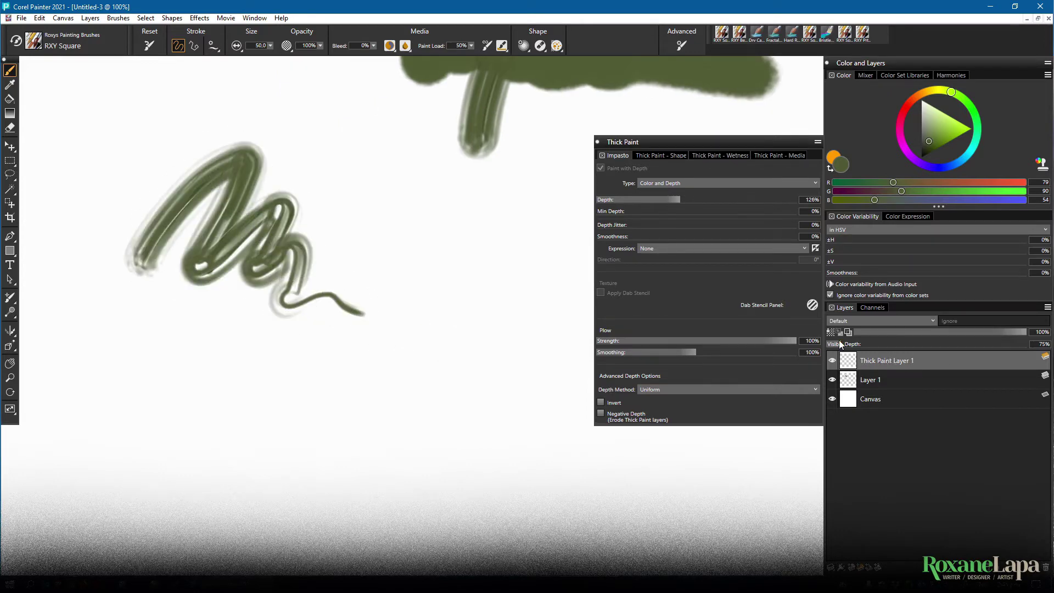
# Step: Set Visible Depth to 75%
pyautogui.moveTo(916, 347); pyautogui.dragTo(663, 340)
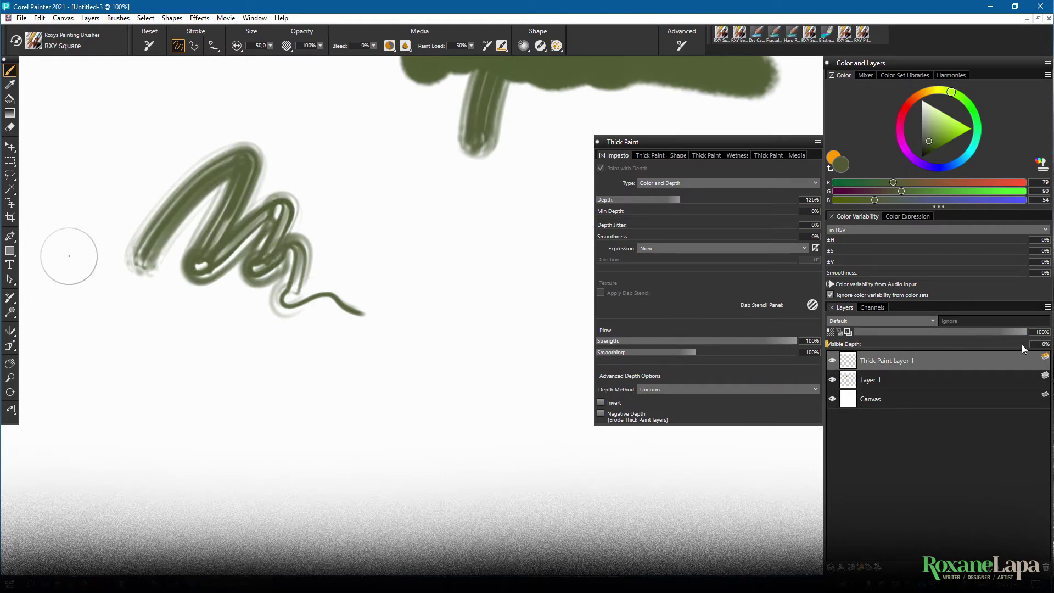
pyautogui.write('75')
pyautogui.press('Return')
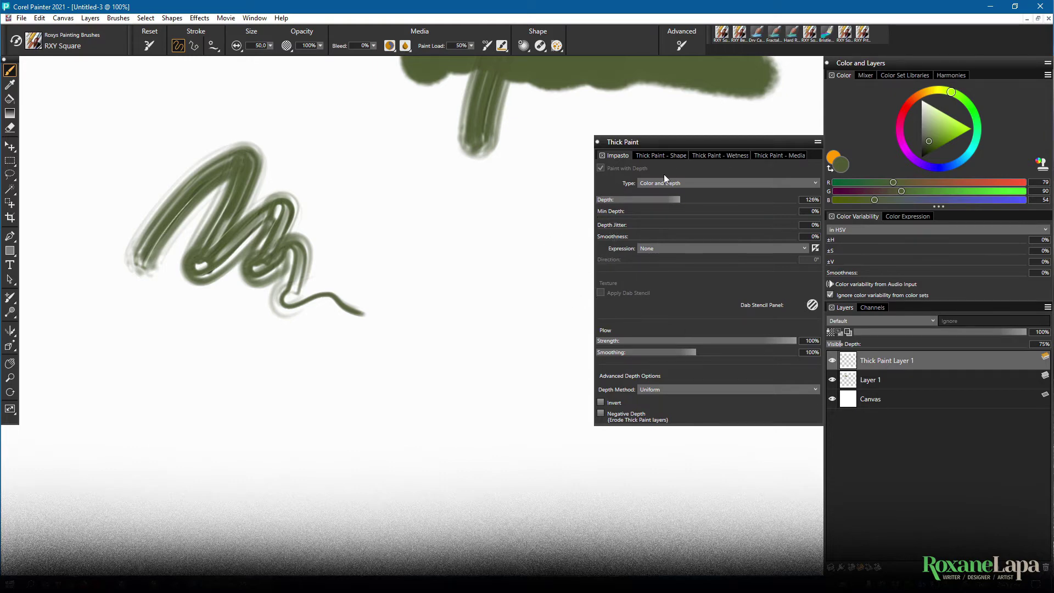
# Step: Paint test strokes at 12% and 87% Brush Density in Thick Paint - Shape
pyautogui.click(666, 154)
pyautogui.click(706, 155)
pyautogui.click(770, 156)
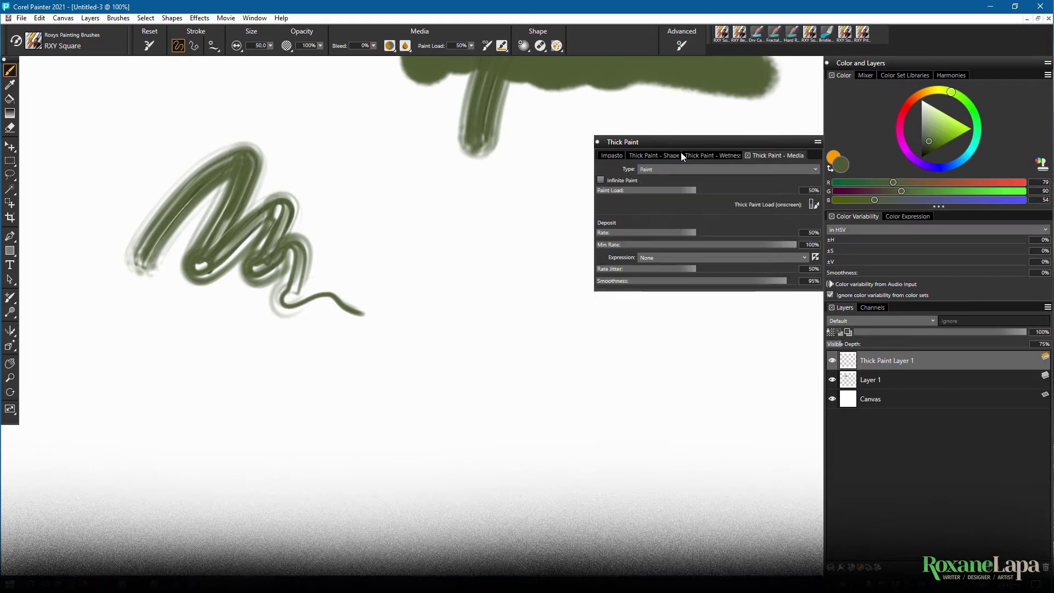
pyautogui.click(662, 155)
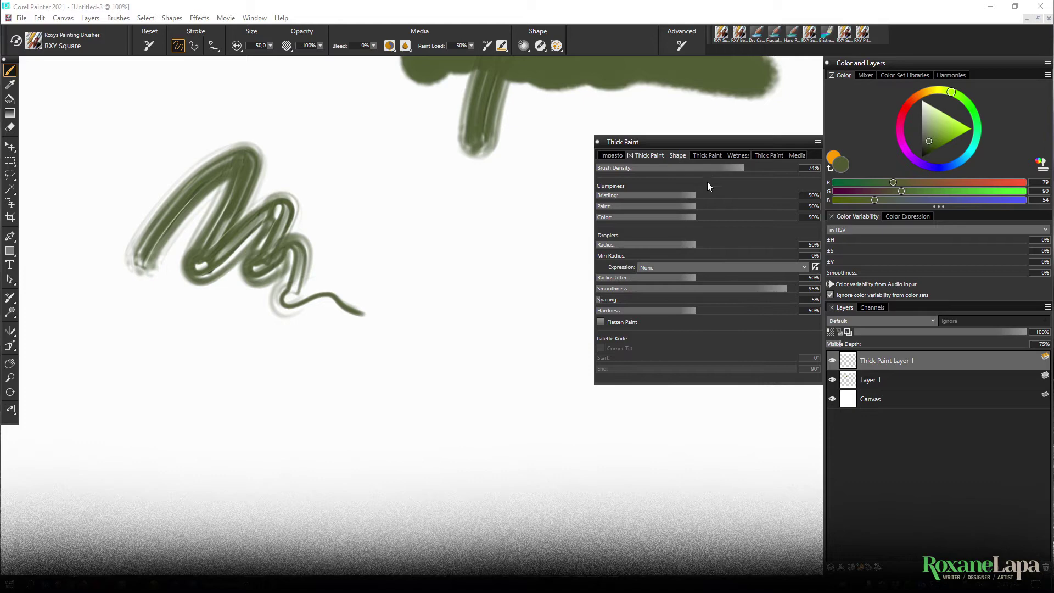
pyautogui.moveTo(633, 169); pyautogui.dragTo(620, 168)
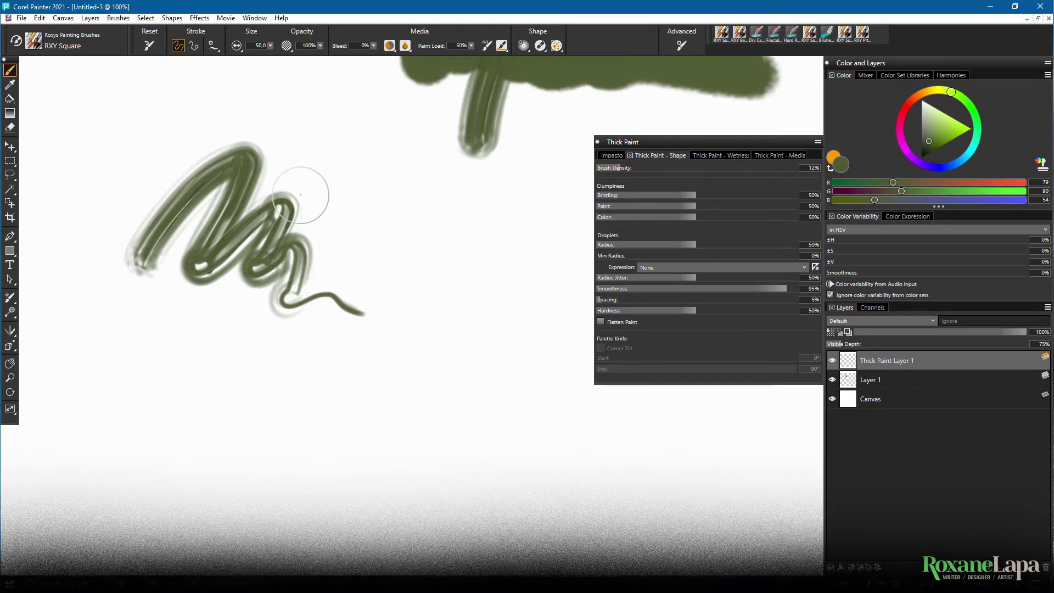
pyautogui.moveTo(307, 213)
pyautogui.mouseDown()
pyautogui.moveTo(422, 254)
pyautogui.moveTo(454, 325)
pyautogui.moveTo(479, 354)
pyautogui.mouseUp()
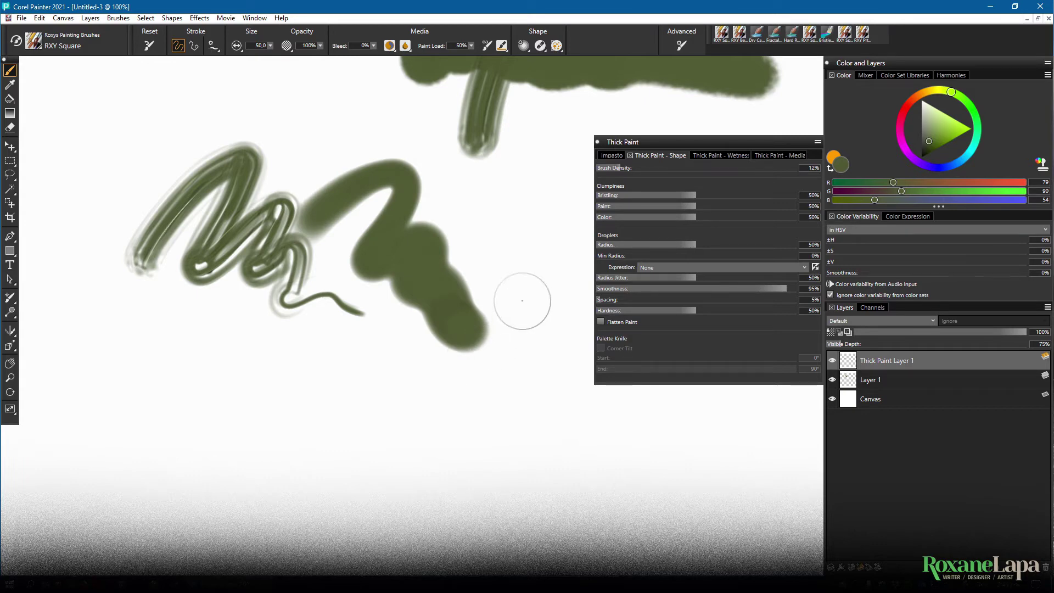
pyautogui.click(770, 168)
pyautogui.moveTo(203, 348)
pyautogui.mouseDown()
pyautogui.moveTo(282, 349)
pyautogui.moveTo(397, 403)
pyautogui.moveTo(477, 388)
pyautogui.mouseUp()
# Step: Paint zigzag and vertical test strokes at 8% and 92% Bristling
pyautogui.click(613, 195)
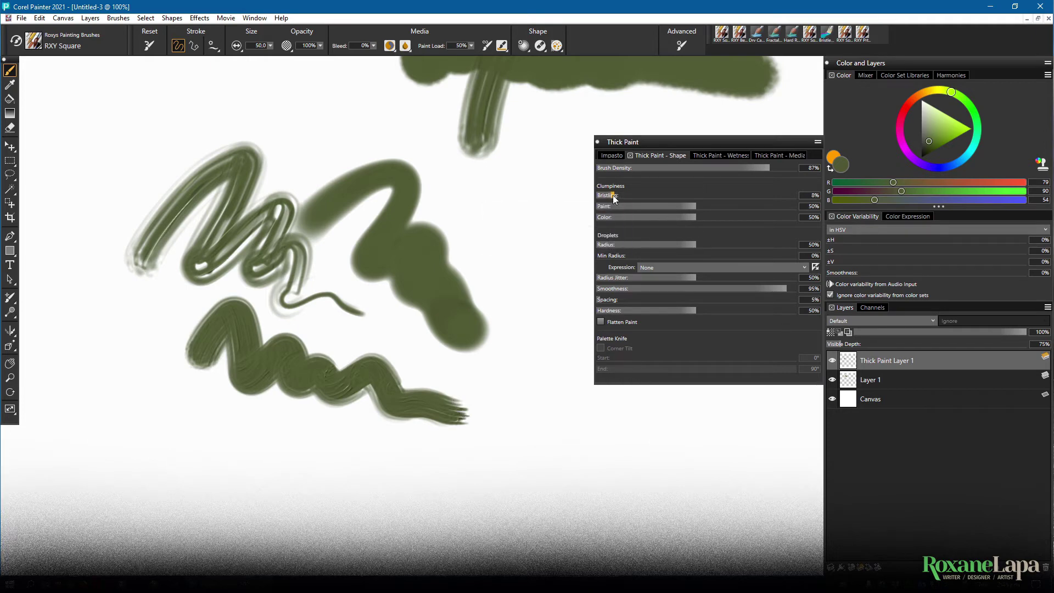
pyautogui.moveTo(263, 469)
pyautogui.mouseDown()
pyautogui.moveTo(306, 381)
pyautogui.moveTo(302, 437)
pyautogui.moveTo(342, 405)
pyautogui.moveTo(359, 441)
pyautogui.moveTo(483, 461)
pyautogui.mouseUp()
pyautogui.moveTo(518, 236); pyautogui.dragTo(497, 486)
pyautogui.click(780, 195)
pyautogui.moveTo(571, 218); pyautogui.dragTo(566, 447)
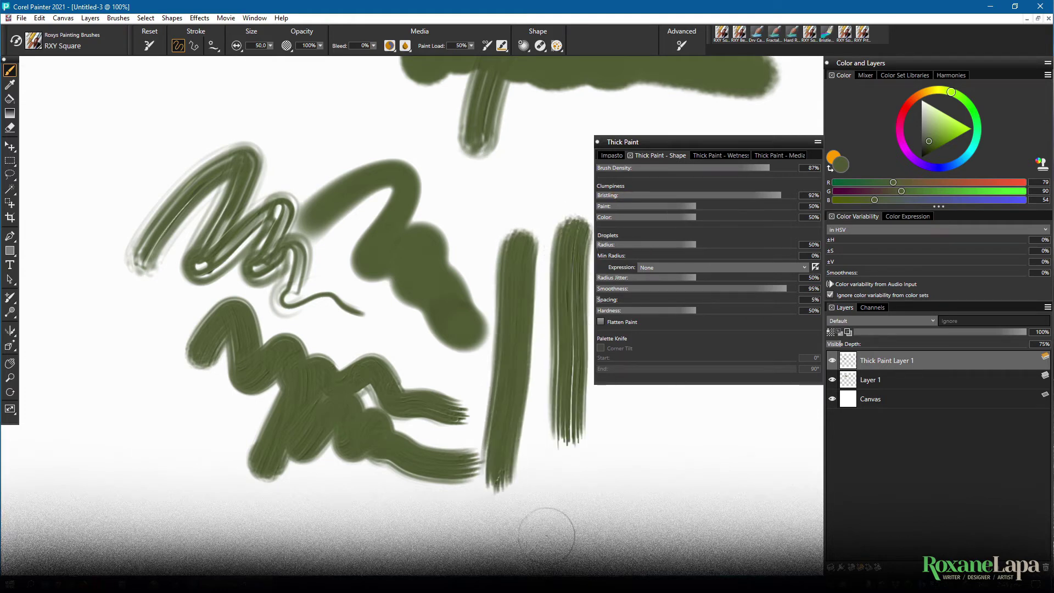
# Step: Paint two left-edge strokes comparing 10% and 88% paint clumpiness
pyautogui.click(616, 206)
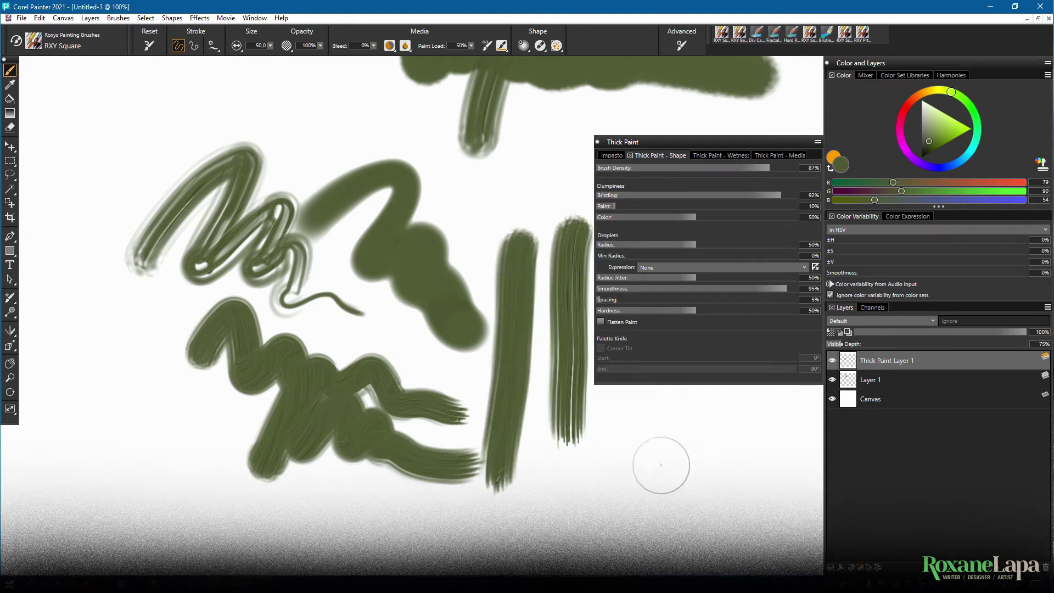
pyautogui.moveTo(76, 305); pyautogui.dragTo(71, 470)
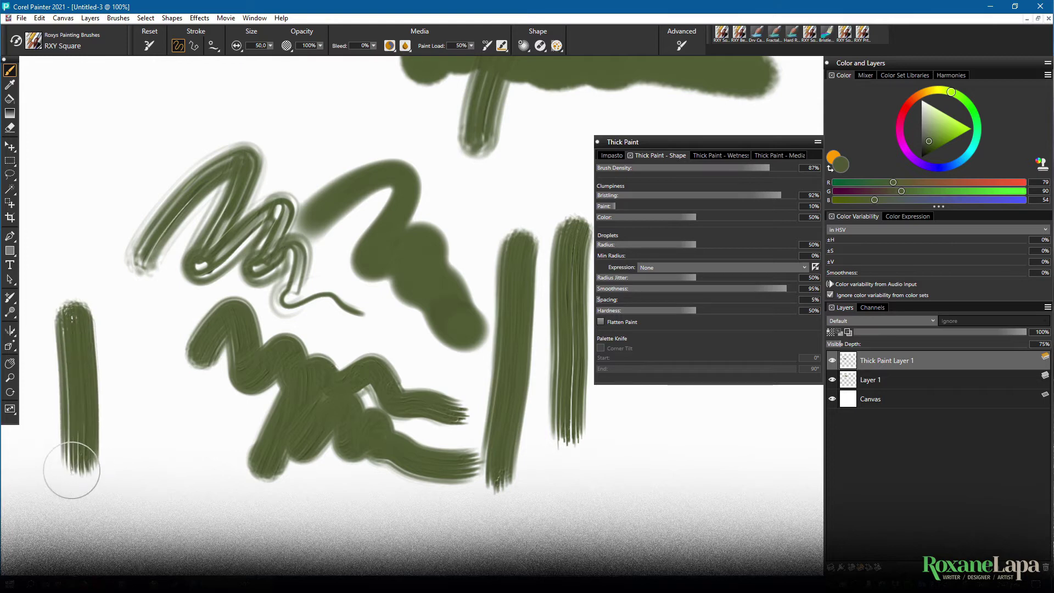
pyautogui.click(773, 207)
pyautogui.moveTo(125, 288); pyautogui.dragTo(140, 461)
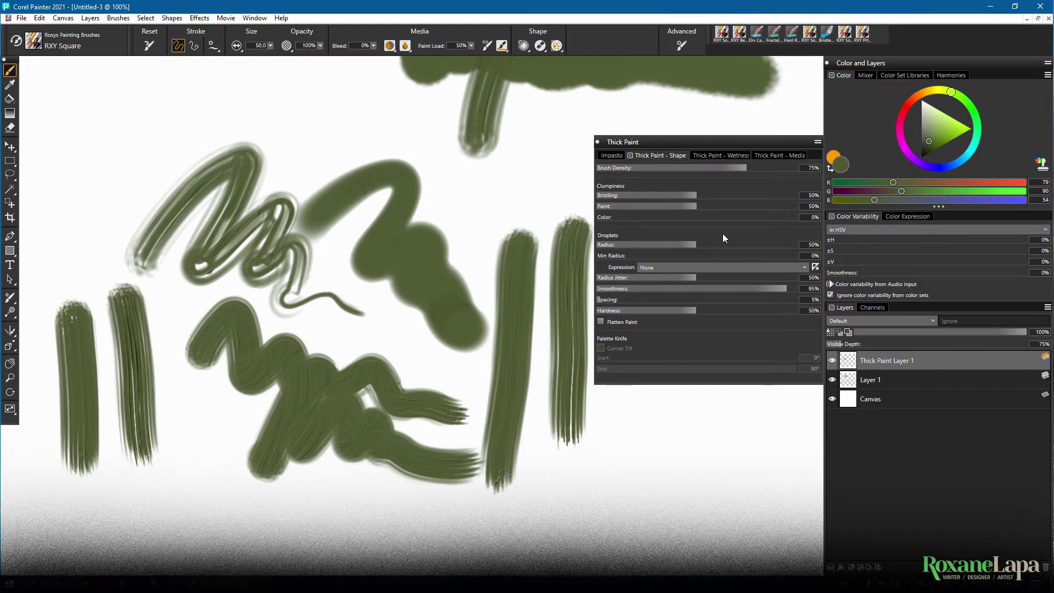
# Step: Paint top-left strokes comparing 100% and 0% colour clumpiness
pyautogui.moveTo(751, 218); pyautogui.dragTo(798, 217)
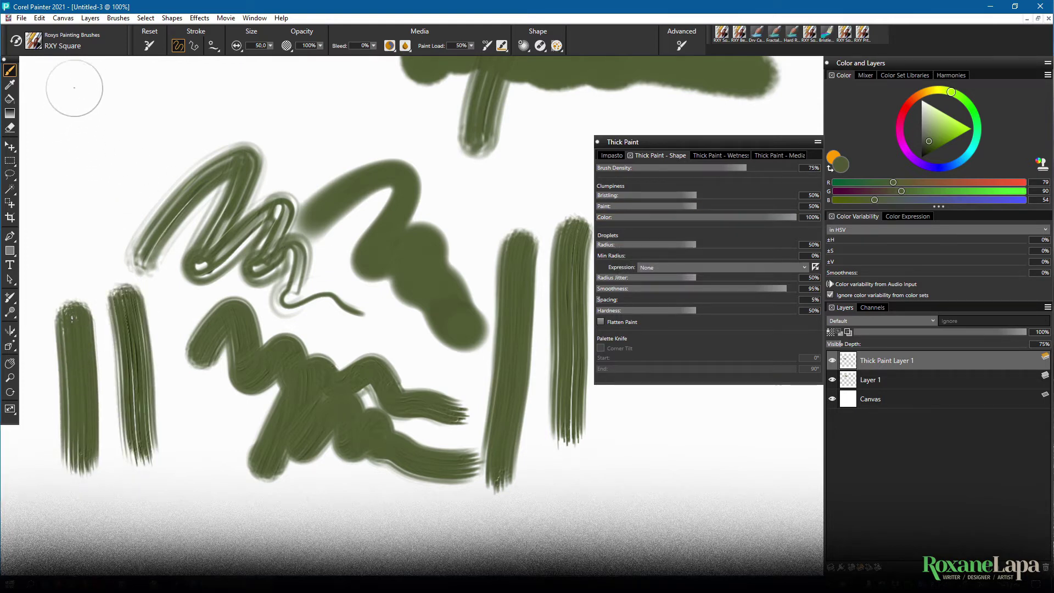
pyautogui.moveTo(71, 88); pyautogui.dragTo(66, 286)
pyautogui.moveTo(675, 217); pyautogui.dragTo(599, 218)
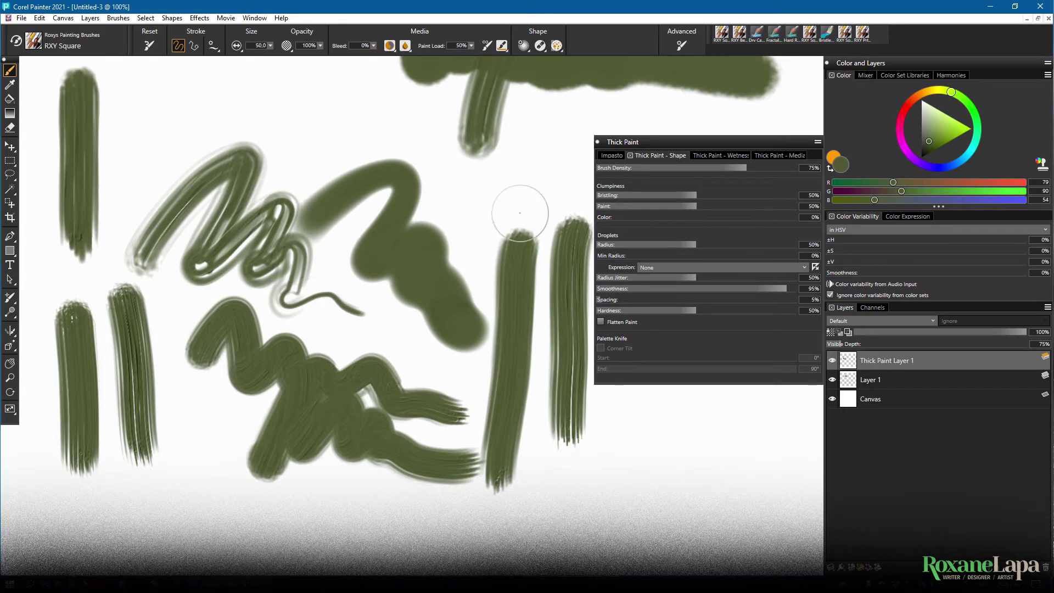
pyautogui.moveTo(134, 78); pyautogui.dragTo(131, 244)
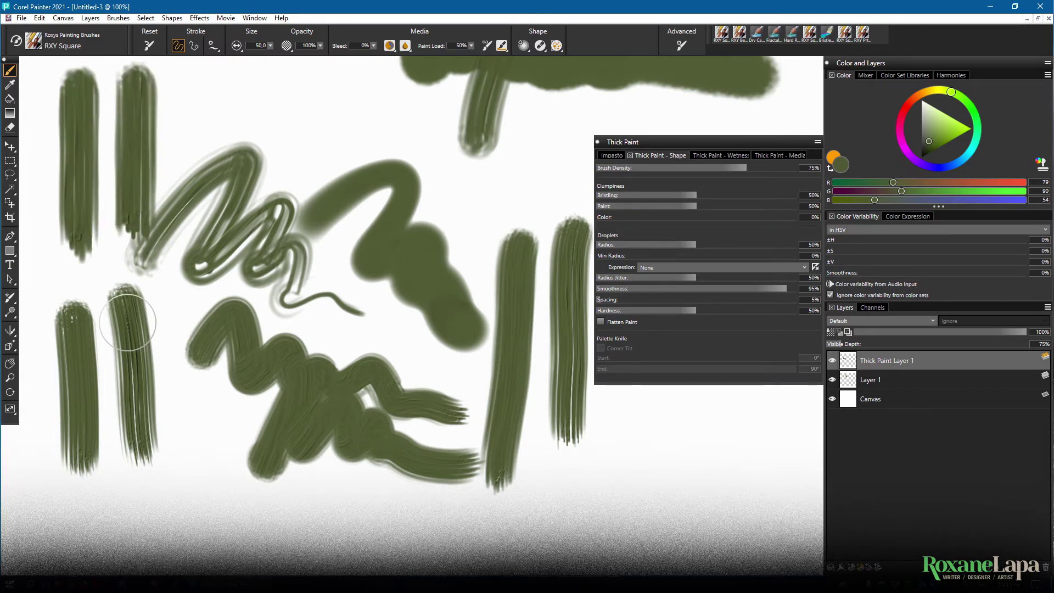
pyautogui.moveTo(316, 460)
pyautogui.mouseDown()
pyautogui.moveTo(388, 284)
pyautogui.moveTo(408, 183)
pyautogui.mouseUp()
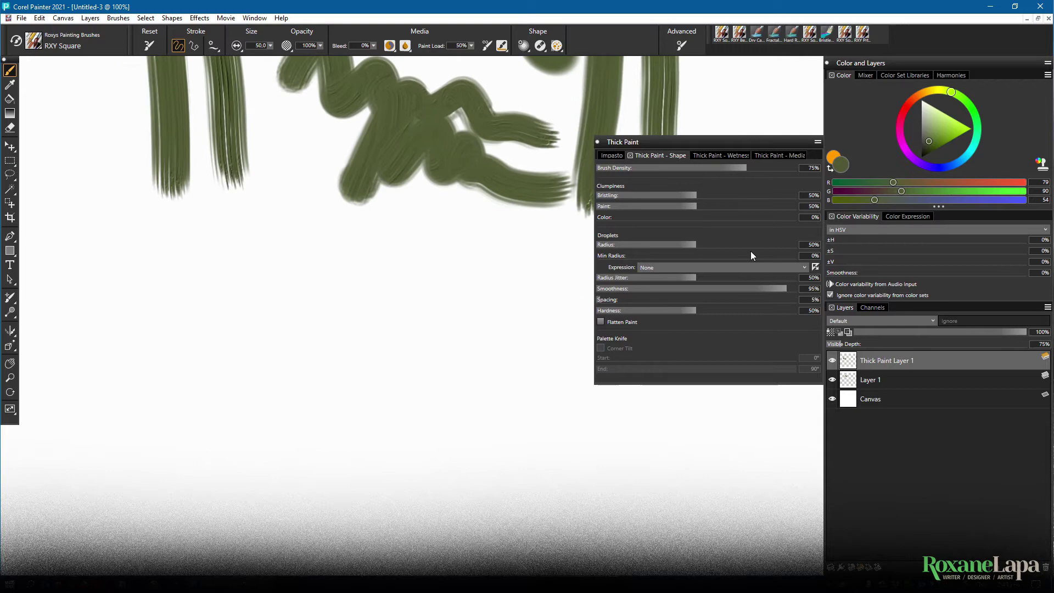
# Step: Paint curving test strokes at 85% and then 5% Droplets Radius
pyautogui.click(766, 245)
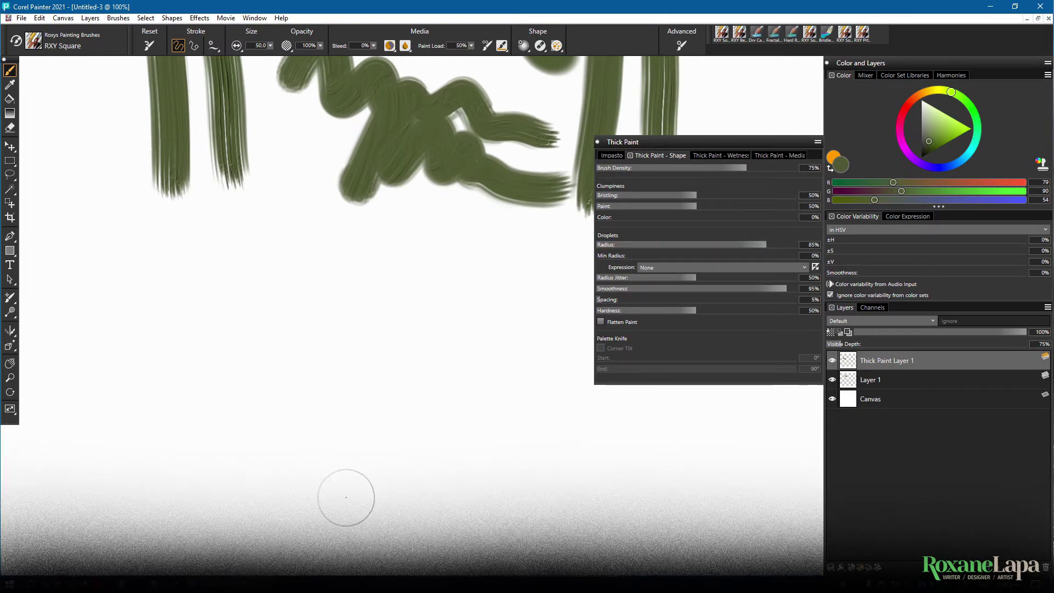
pyautogui.moveTo(277, 490)
pyautogui.mouseDown()
pyautogui.moveTo(301, 330)
pyautogui.moveTo(423, 294)
pyautogui.mouseUp()
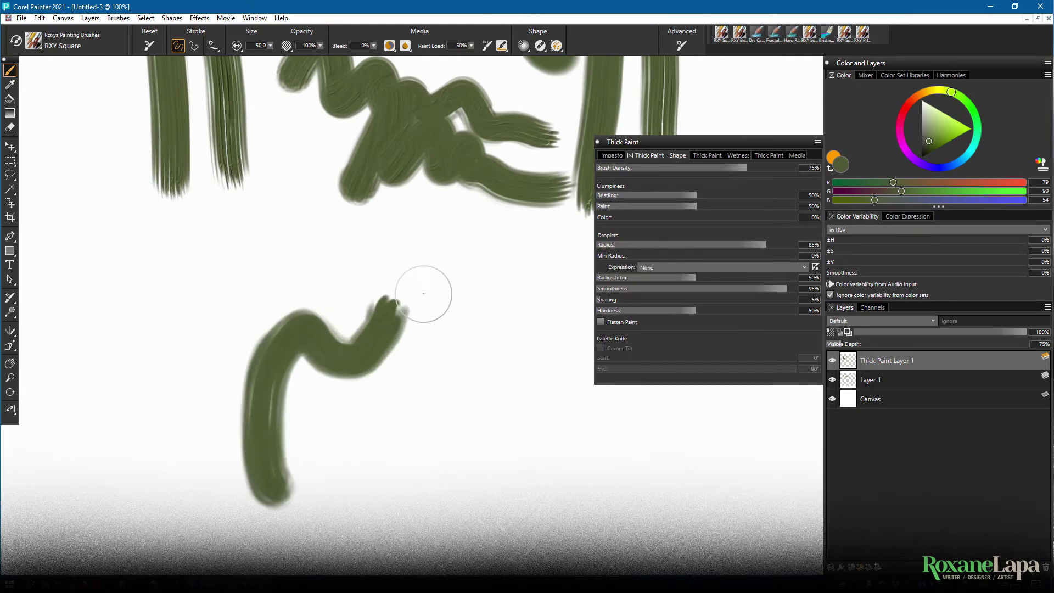
pyautogui.click(606, 245)
pyautogui.moveTo(173, 472)
pyautogui.mouseDown()
pyautogui.moveTo(152, 365)
pyautogui.moveTo(215, 315)
pyautogui.moveTo(280, 293)
pyautogui.moveTo(288, 258)
pyautogui.mouseUp()
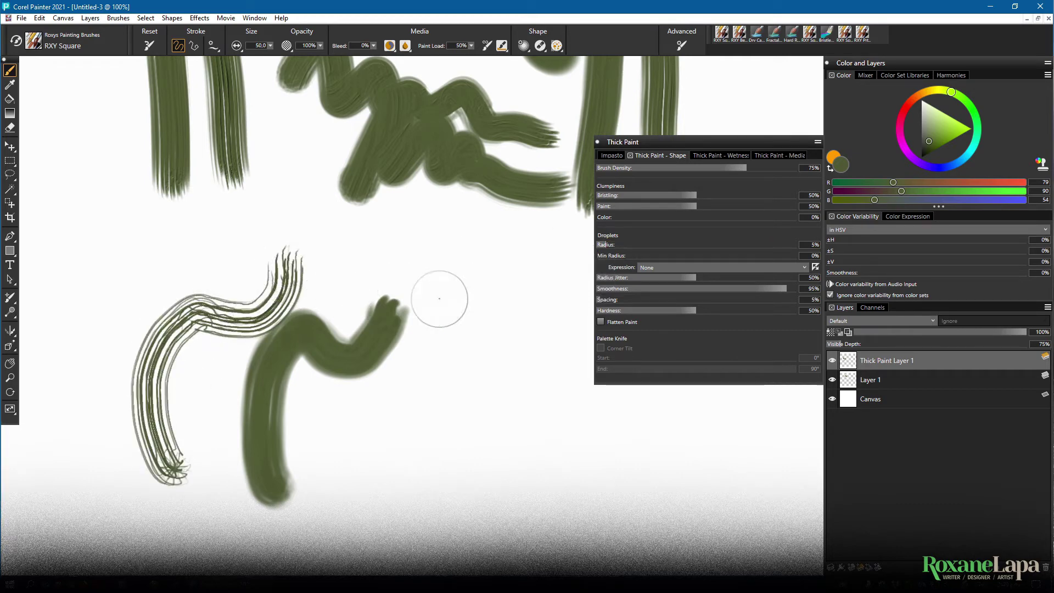
# Step: Set Droplets Radius to 51% driven by pressure, then invert it, painting strokes after each
pyautogui.click(695, 244)
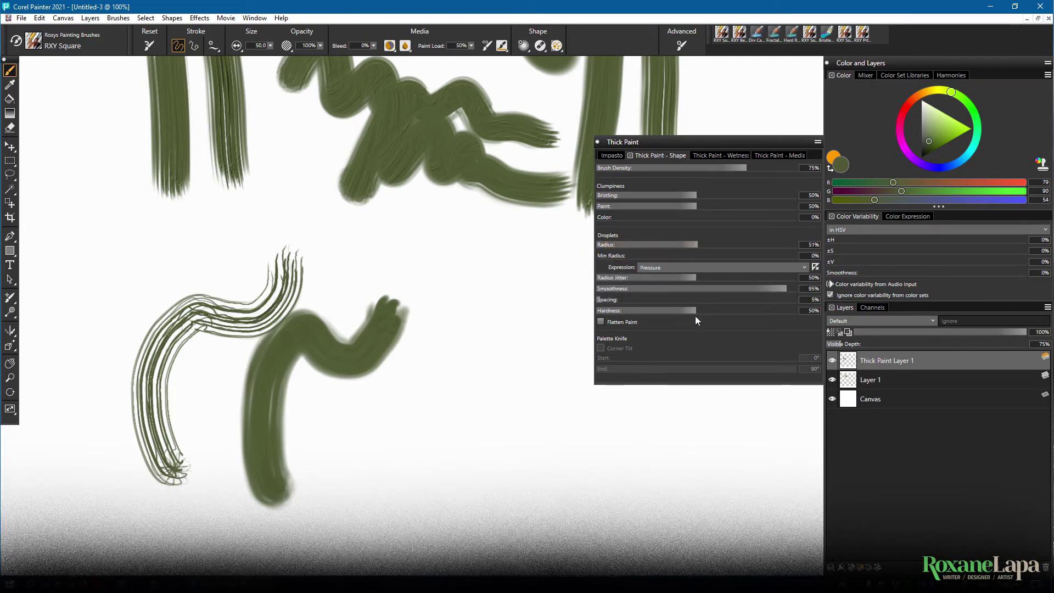
pyautogui.moveTo(463, 466)
pyautogui.mouseDown()
pyautogui.moveTo(505, 337)
pyautogui.moveTo(472, 231)
pyautogui.mouseUp()
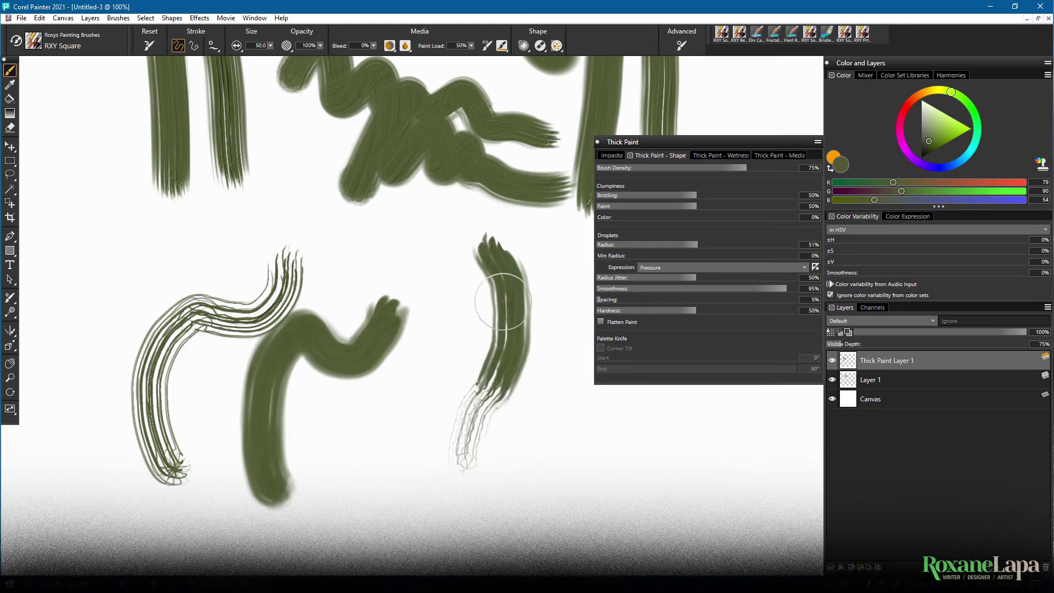
pyautogui.hotkey('ctrl', 'b')
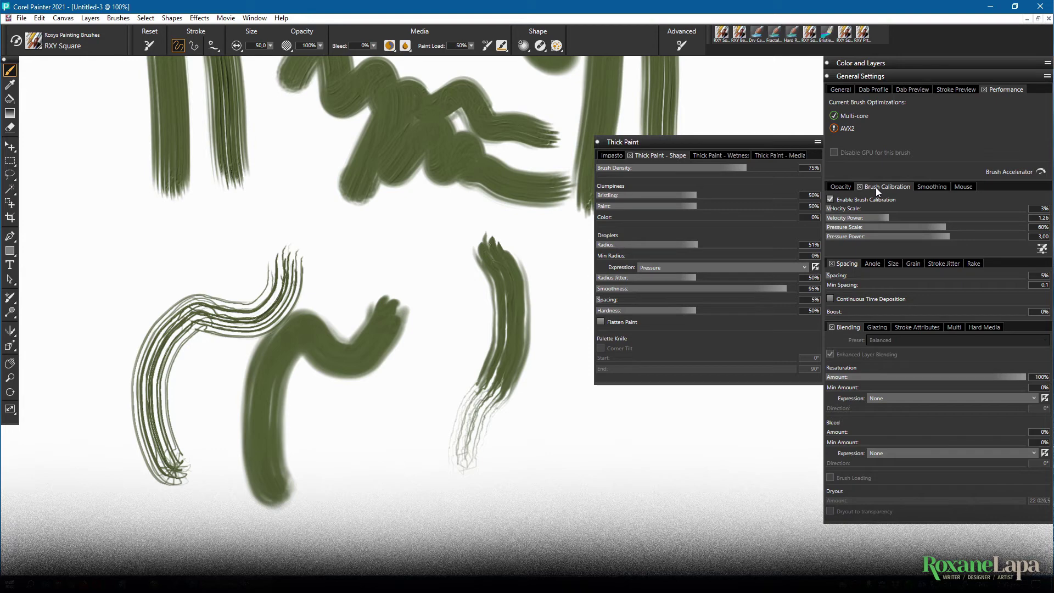
pyautogui.moveTo(282, 192)
pyautogui.mouseDown()
pyautogui.moveTo(405, 282)
pyautogui.moveTo(424, 346)
pyautogui.moveTo(398, 417)
pyautogui.moveTo(401, 447)
pyautogui.moveTo(487, 506)
pyautogui.mouseUp()
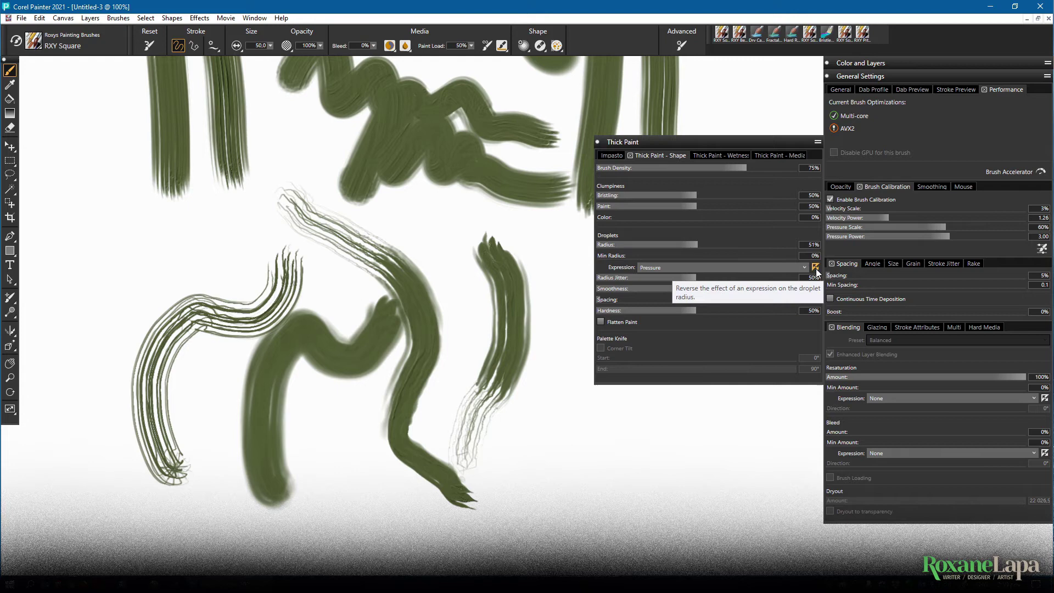
pyautogui.click(815, 267)
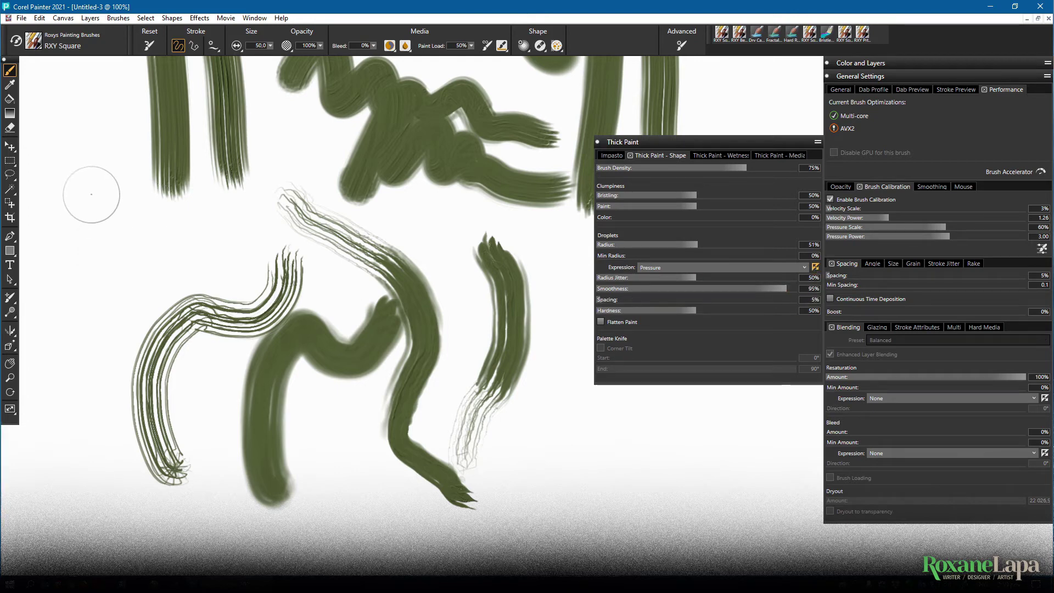
pyautogui.moveTo(89, 189)
pyautogui.mouseDown()
pyautogui.moveTo(82, 415)
pyautogui.moveTo(86, 437)
pyautogui.moveTo(113, 456)
pyautogui.mouseUp()
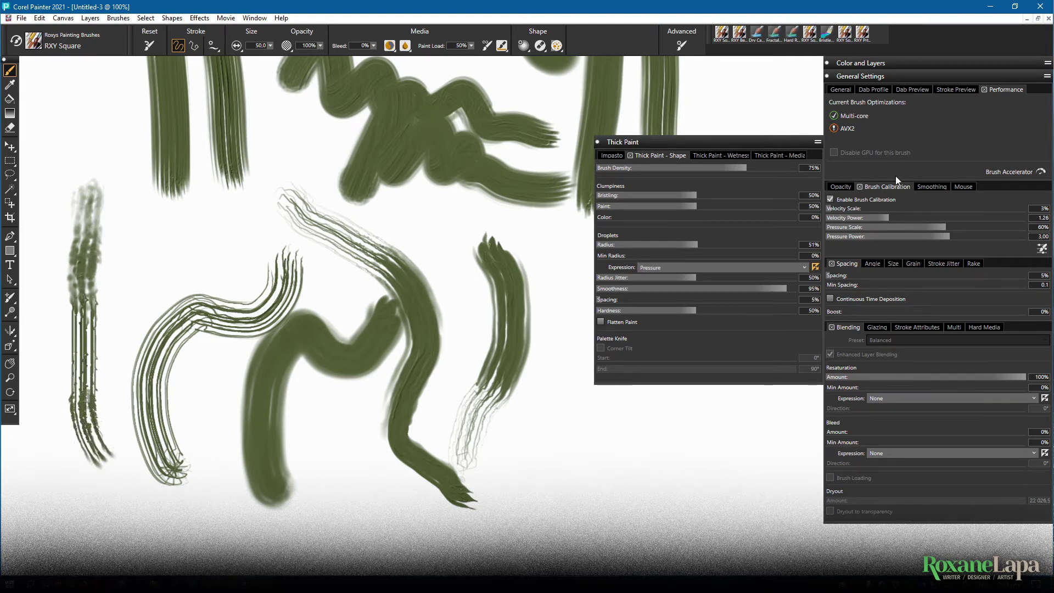
# Step: Set Opacity Expression to None and paint a solid full-opacity vertical stroke
pyautogui.click(839, 187)
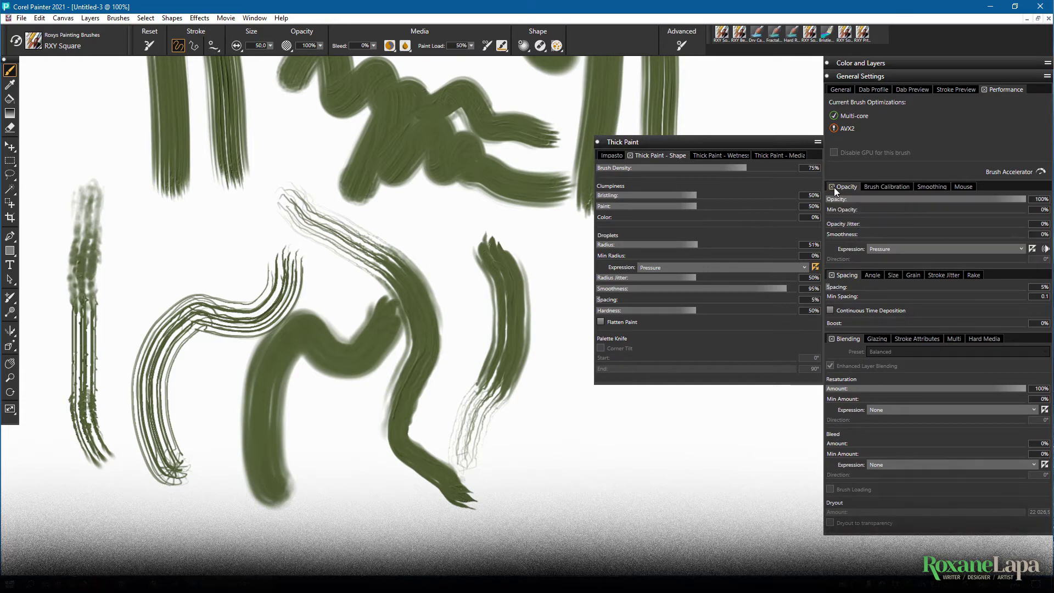
pyautogui.click(889, 249)
pyautogui.click(878, 257)
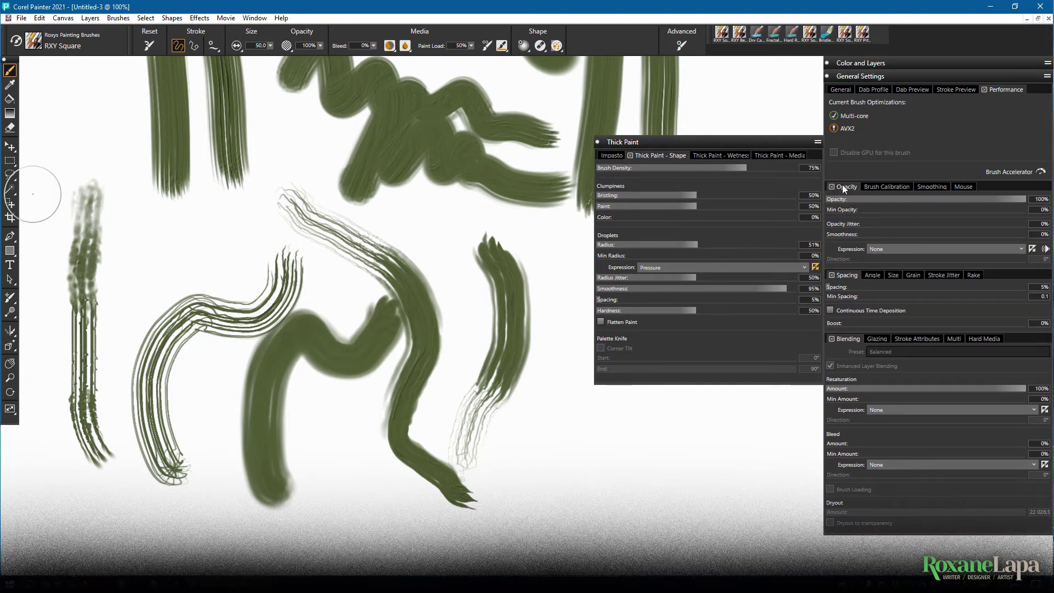
pyautogui.moveTo(134, 205); pyautogui.dragTo(132, 561)
# Step: Shrink droplet radius to about 15% and paint vertical strokes at 35% and 88% Brush Density
pyautogui.click(630, 167)
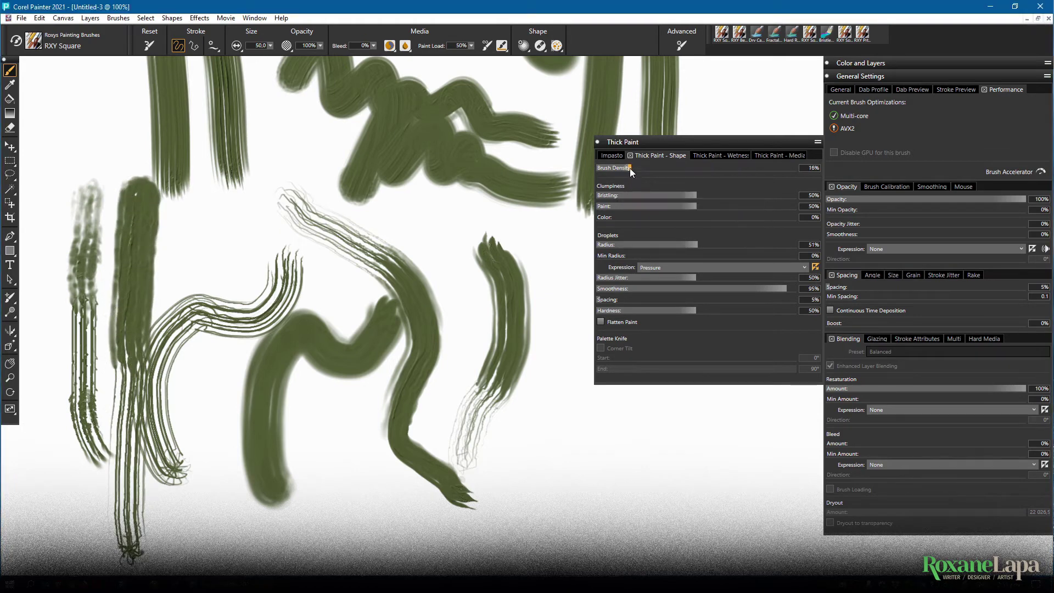
pyautogui.click(631, 244)
pyautogui.moveTo(492, 338)
pyautogui.mouseDown()
pyautogui.moveTo(452, 315)
pyautogui.moveTo(248, 256)
pyautogui.mouseUp()
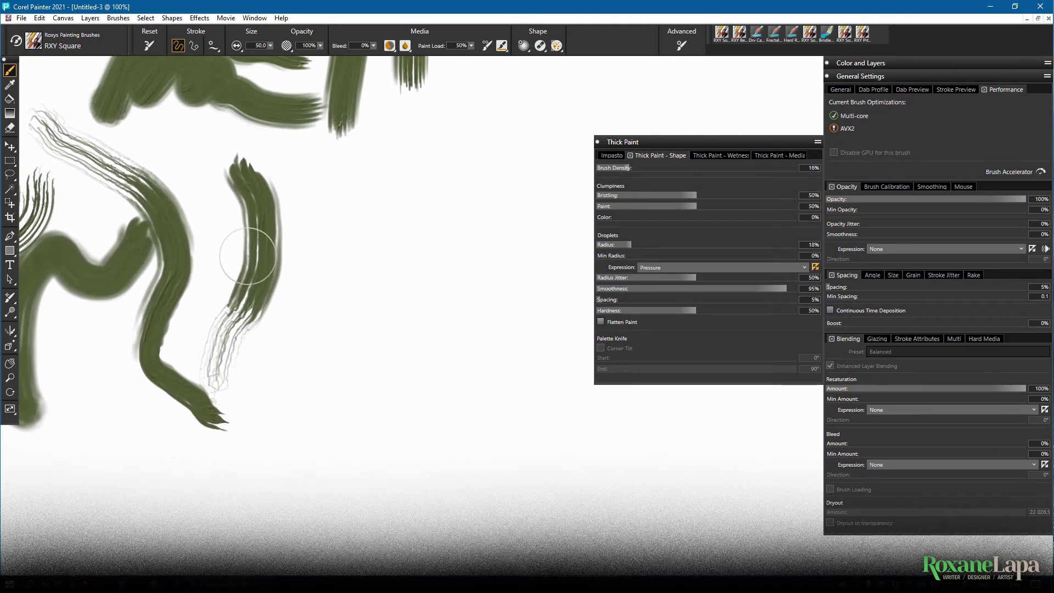
pyautogui.click(666, 167)
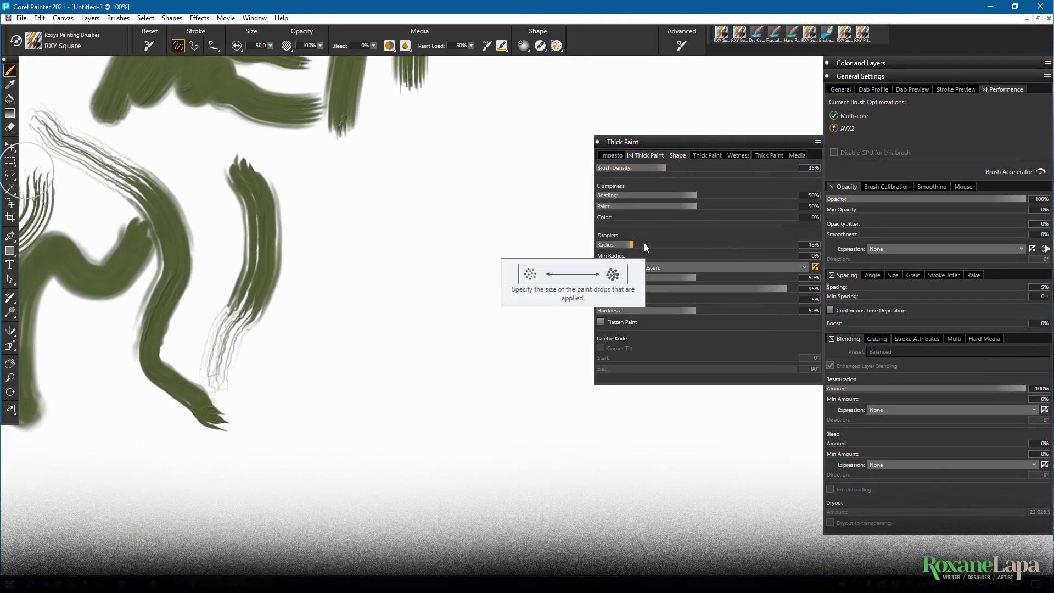
pyautogui.moveTo(375, 159); pyautogui.dragTo(346, 364)
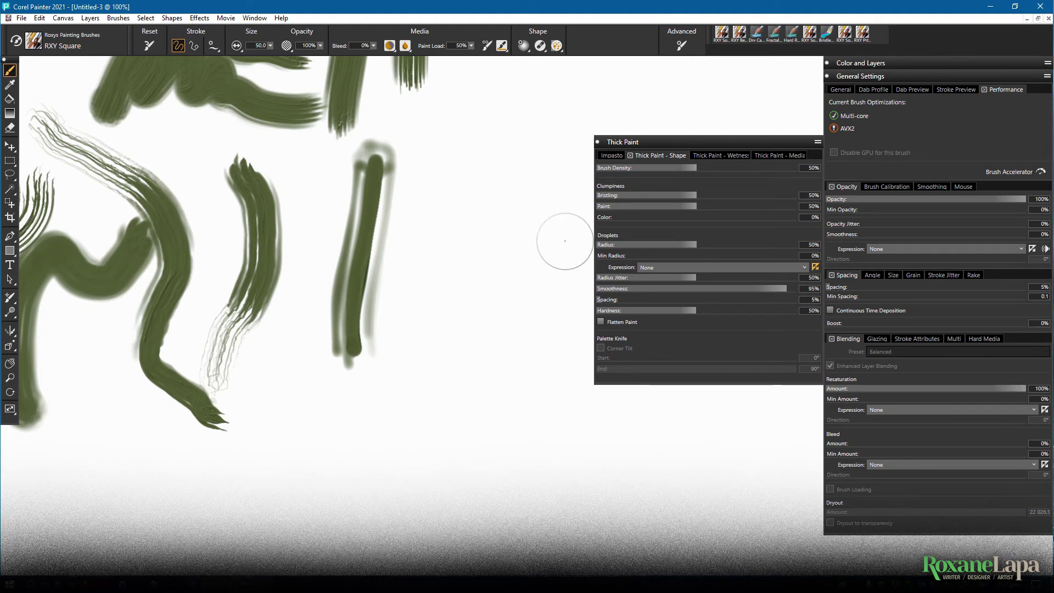
pyautogui.click(772, 168)
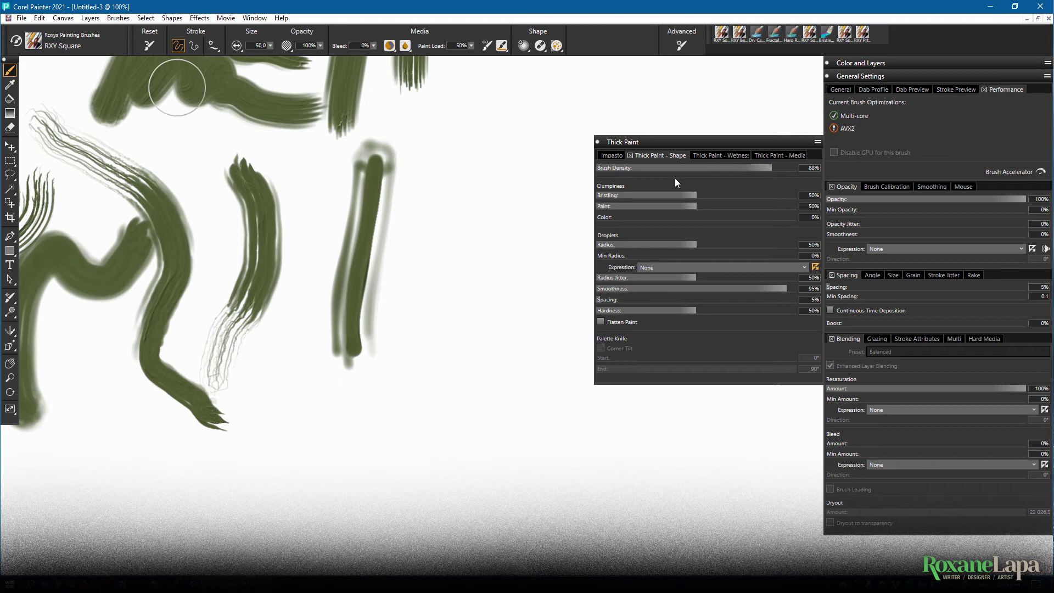
pyautogui.moveTo(441, 154); pyautogui.dragTo(408, 343)
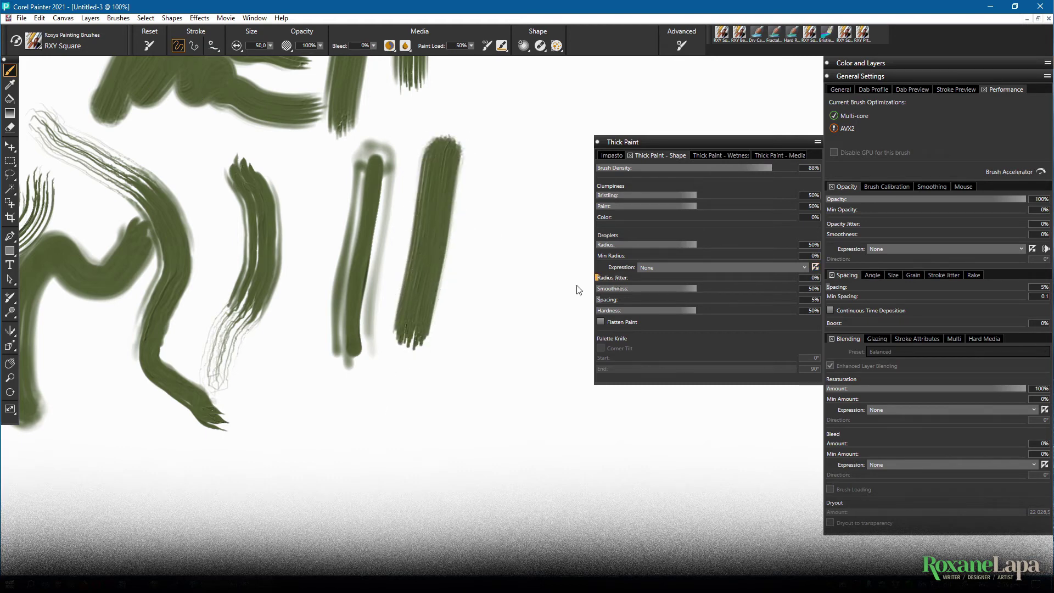
pyautogui.moveTo(489, 187)
pyautogui.mouseDown()
pyautogui.moveTo(482, 305)
pyautogui.moveTo(498, 396)
pyautogui.mouseUp()
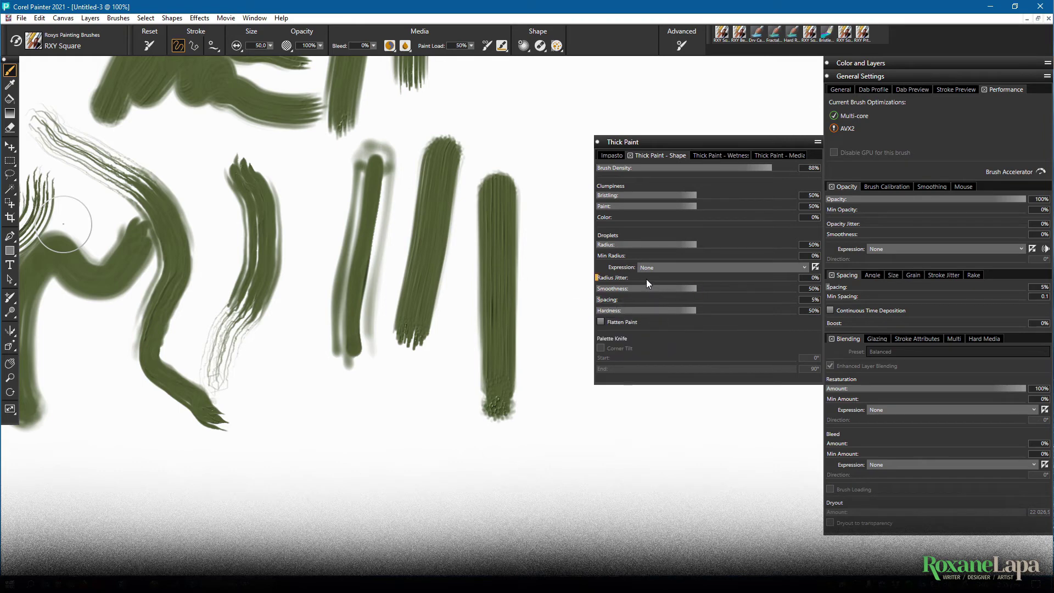
# Step: Raise Radius Jitter to 100% and paint a jittery vertical stroke and a looping stroke
pyautogui.moveTo(646, 280); pyautogui.dragTo(773, 299)
pyautogui.moveTo(555, 184)
pyautogui.mouseDown()
pyautogui.moveTo(535, 368)
pyautogui.moveTo(554, 413)
pyautogui.mouseUp()
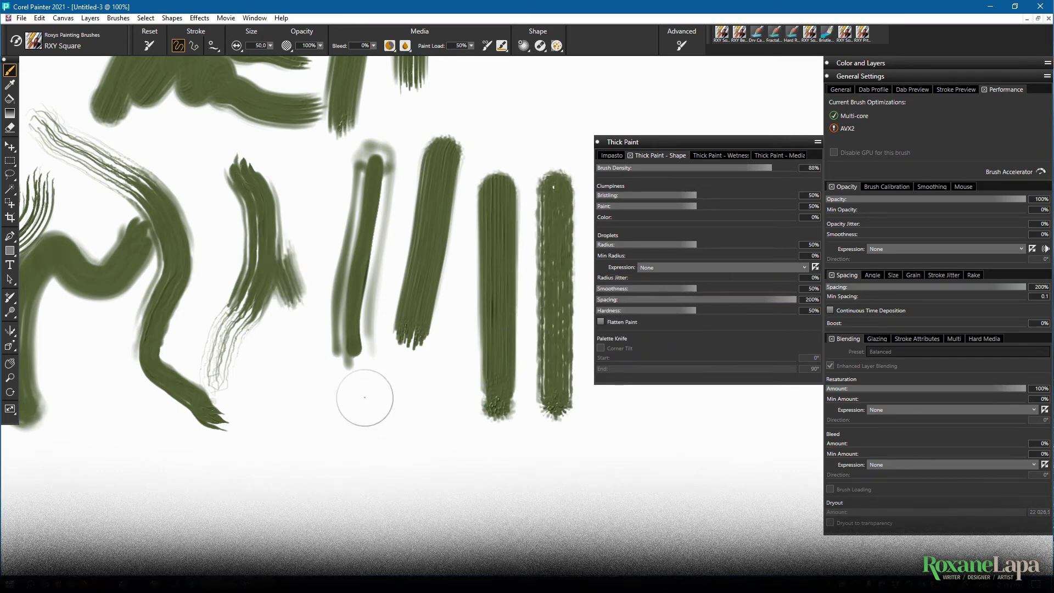
pyautogui.moveTo(365, 388)
pyautogui.mouseDown()
pyautogui.moveTo(447, 435)
pyautogui.moveTo(496, 432)
pyautogui.moveTo(593, 497)
pyautogui.mouseUp()
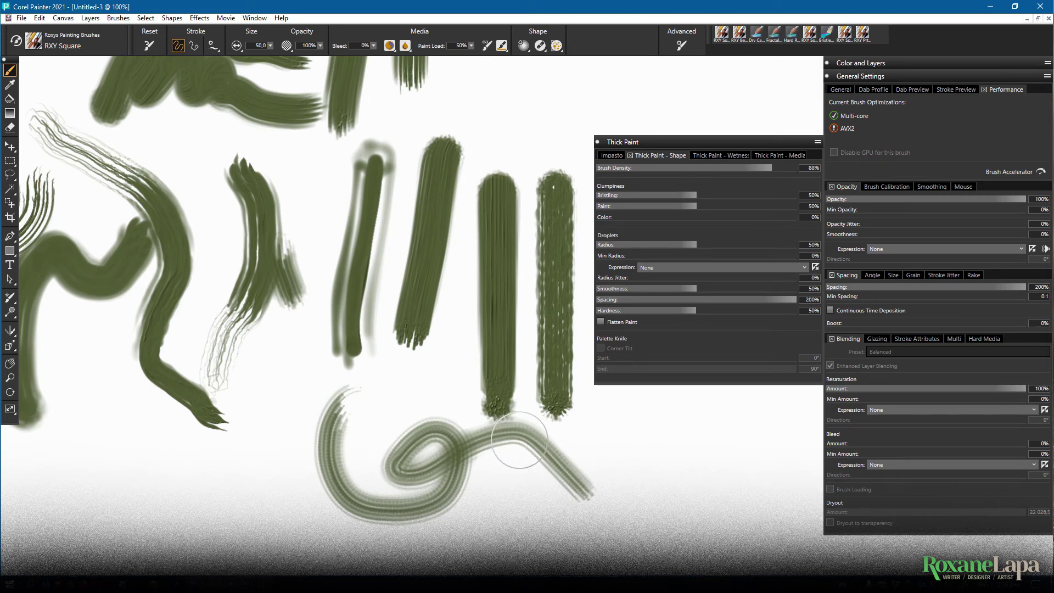
# Step: Set droplet spacing to 5% and paint strokes at 0% and 100% droplet hardness
pyautogui.click(786, 310)
pyautogui.moveTo(651, 299); pyautogui.dragTo(598, 299)
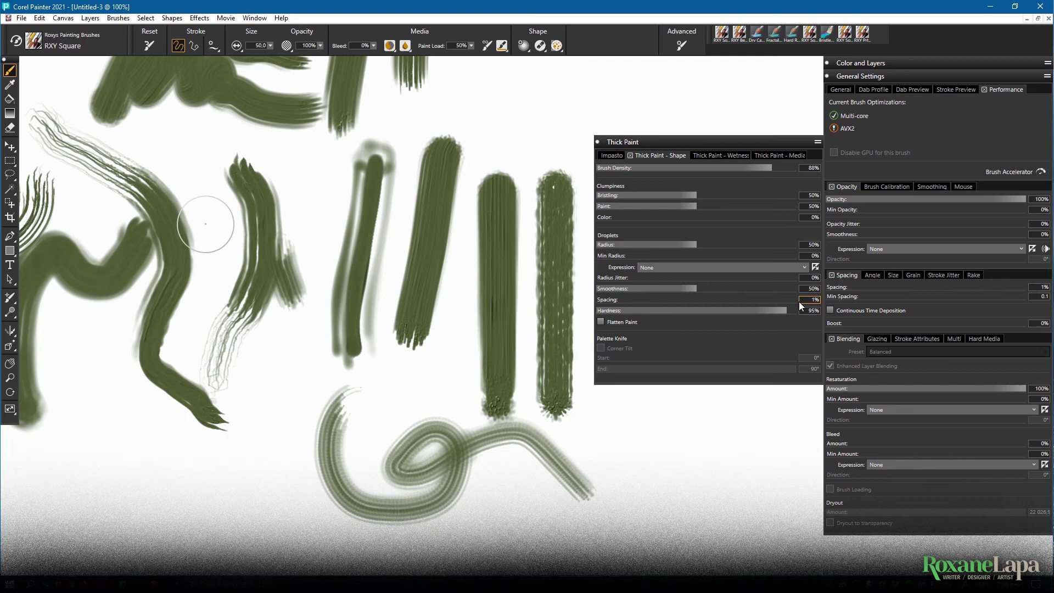
pyautogui.write('5')
pyautogui.press('Return')
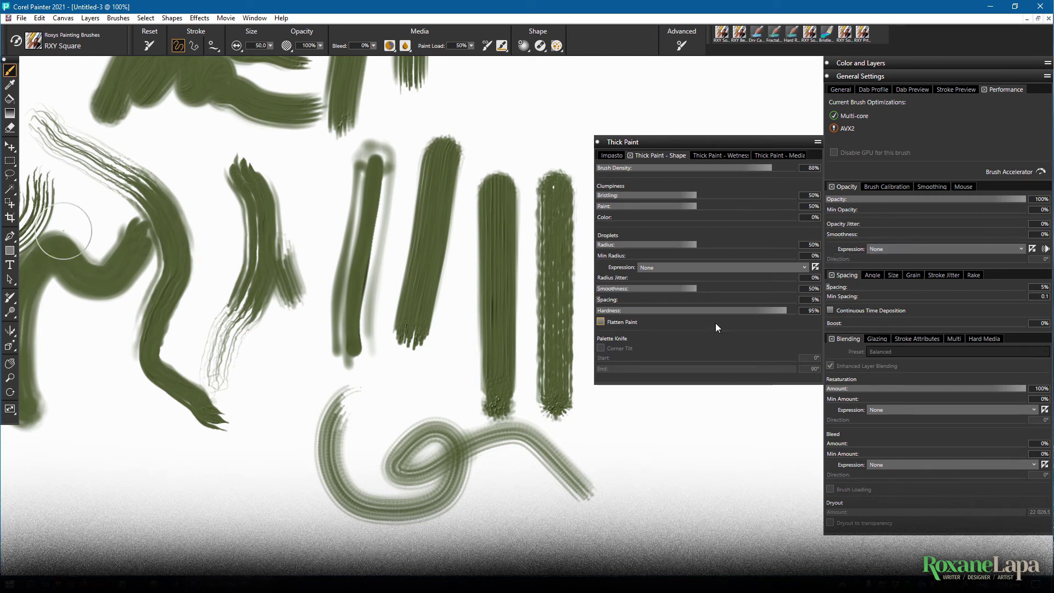
pyautogui.moveTo(713, 311); pyautogui.dragTo(567, 307)
pyautogui.moveTo(235, 512)
pyautogui.mouseDown()
pyautogui.moveTo(264, 376)
pyautogui.moveTo(302, 483)
pyautogui.moveTo(291, 489)
pyautogui.mouseUp()
pyautogui.moveTo(758, 311); pyautogui.dragTo(799, 311)
pyautogui.moveTo(296, 535)
pyautogui.mouseDown()
pyautogui.moveTo(329, 378)
pyautogui.moveTo(391, 428)
pyautogui.mouseUp()
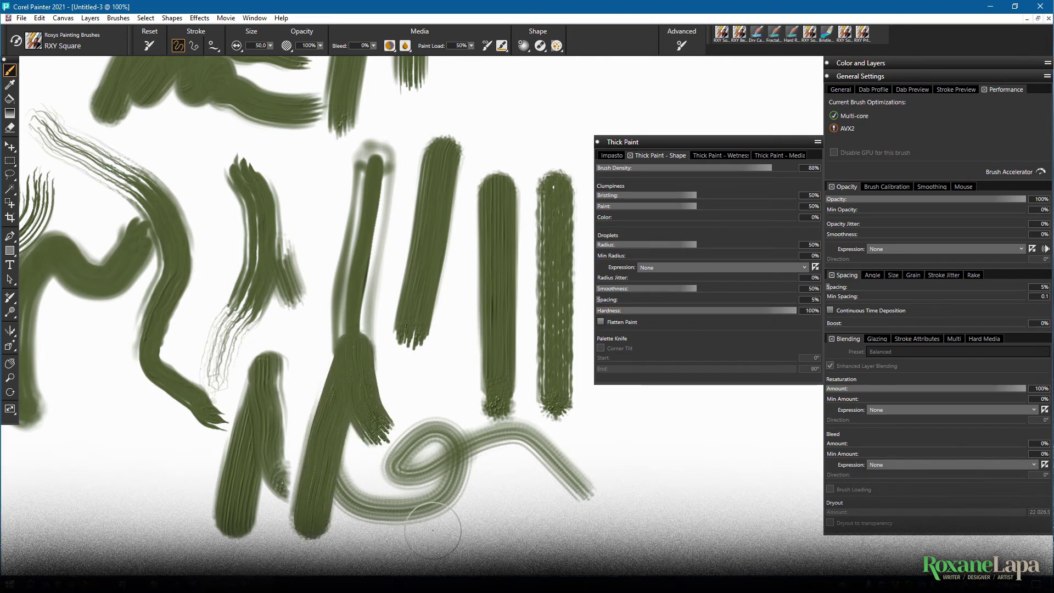
# Step: Turn on Flatten Paint and paint five long diagonal strokes across the verticals
pyautogui.click(600, 321)
pyautogui.moveTo(332, 174)
pyautogui.mouseDown()
pyautogui.moveTo(565, 388)
pyautogui.moveTo(570, 382)
pyautogui.mouseUp()
pyautogui.moveTo(376, 177); pyautogui.dragTo(574, 354)
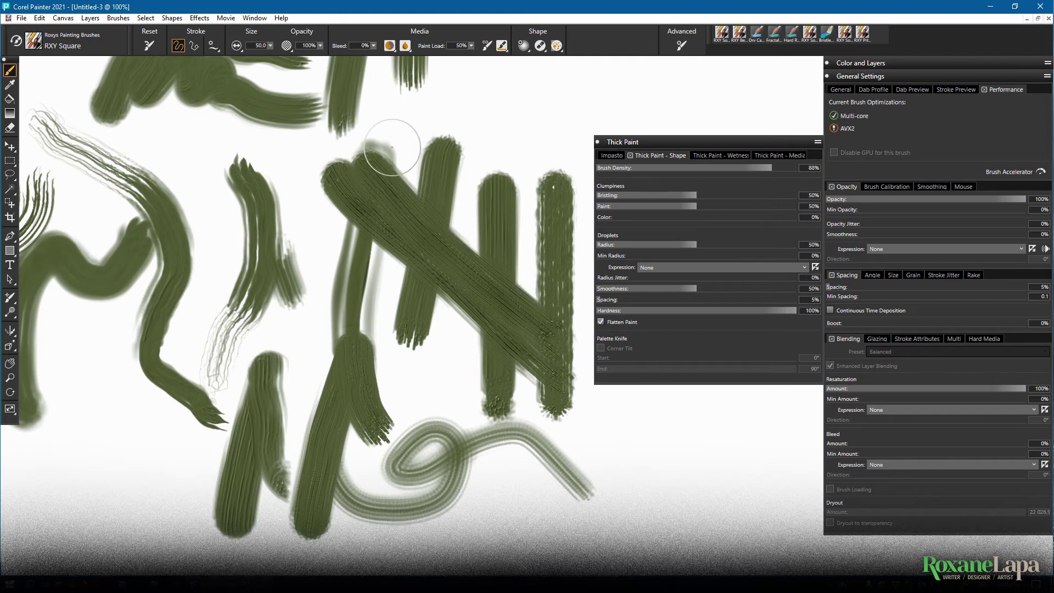
pyautogui.moveTo(383, 158)
pyautogui.mouseDown()
pyautogui.moveTo(555, 301)
pyautogui.moveTo(582, 307)
pyautogui.mouseUp()
pyautogui.moveTo(426, 119); pyautogui.dragTo(582, 302)
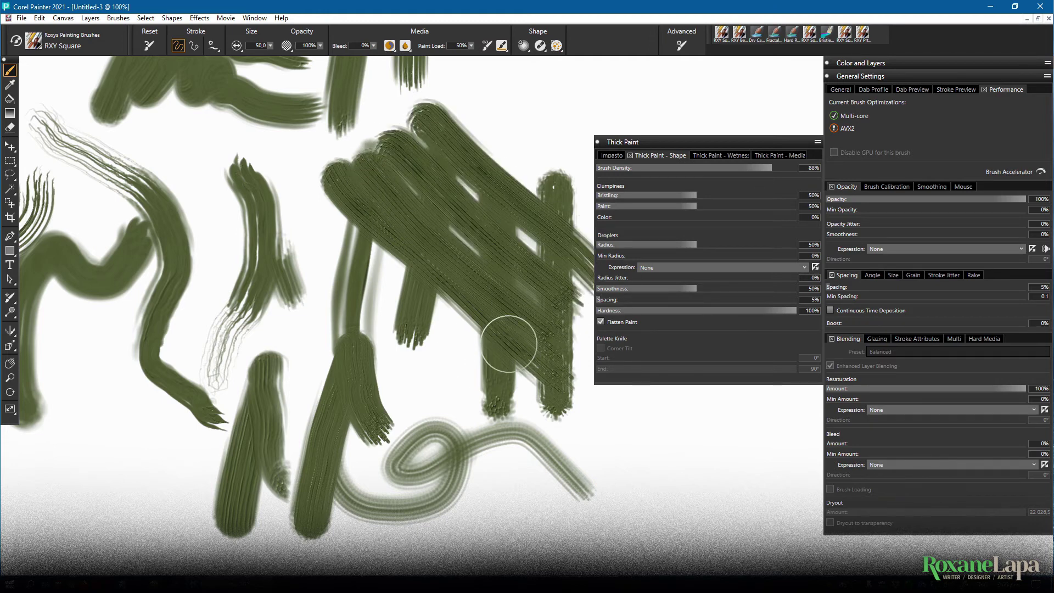
pyautogui.moveTo(375, 156); pyautogui.dragTo(574, 373)
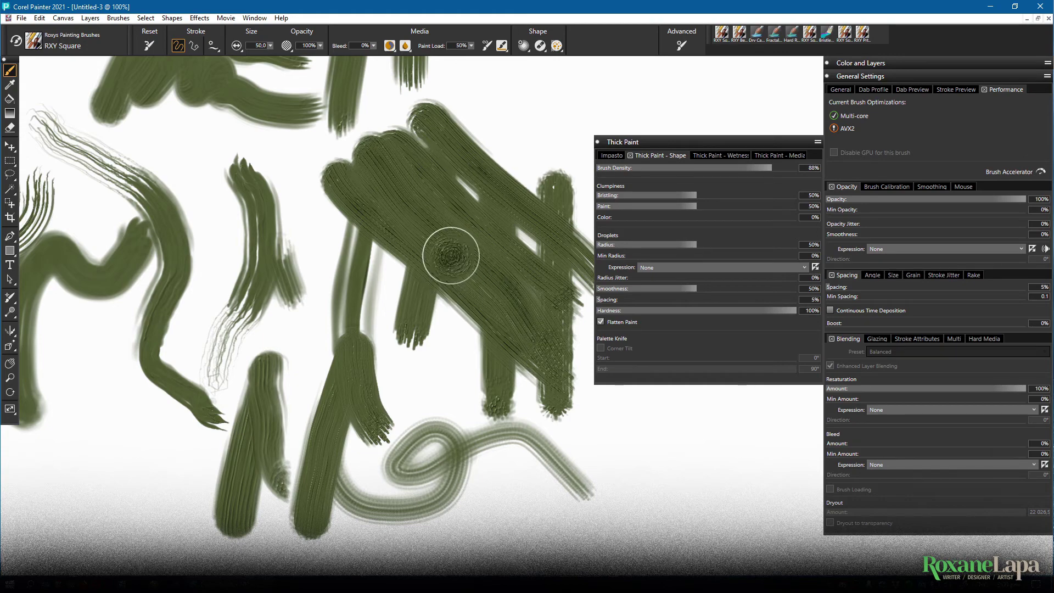
# Step: Stamp three swirl dabs onto the diagonal strokes
pyautogui.click(462, 209)
pyautogui.click(426, 202)
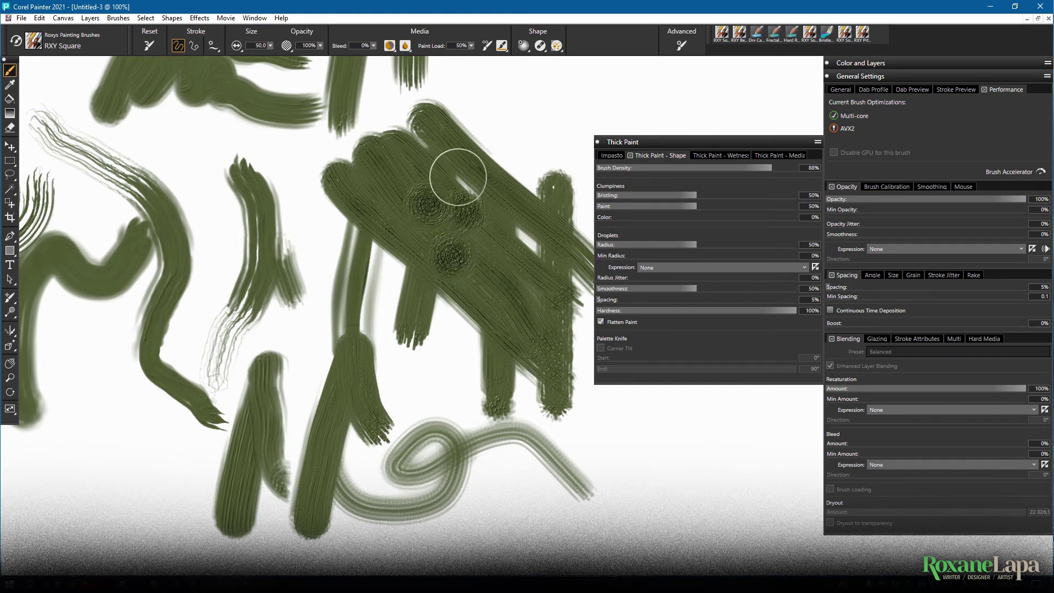
pyautogui.click(459, 172)
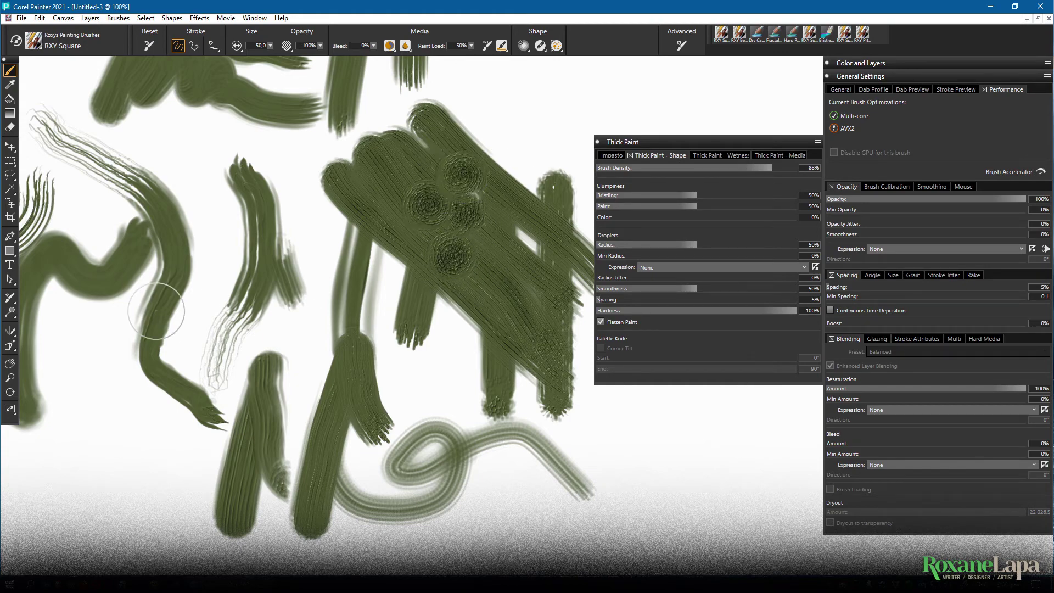
# Step: Lower canvas wetness to 3% and paint a vertical test stroke
pyautogui.click(711, 156)
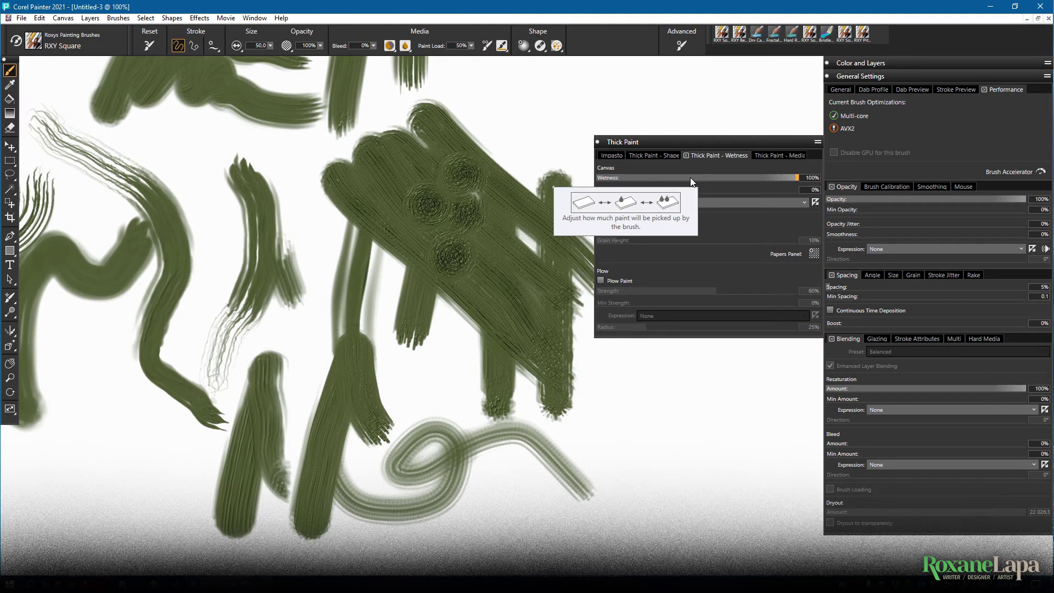
pyautogui.moveTo(683, 177); pyautogui.dragTo(622, 177)
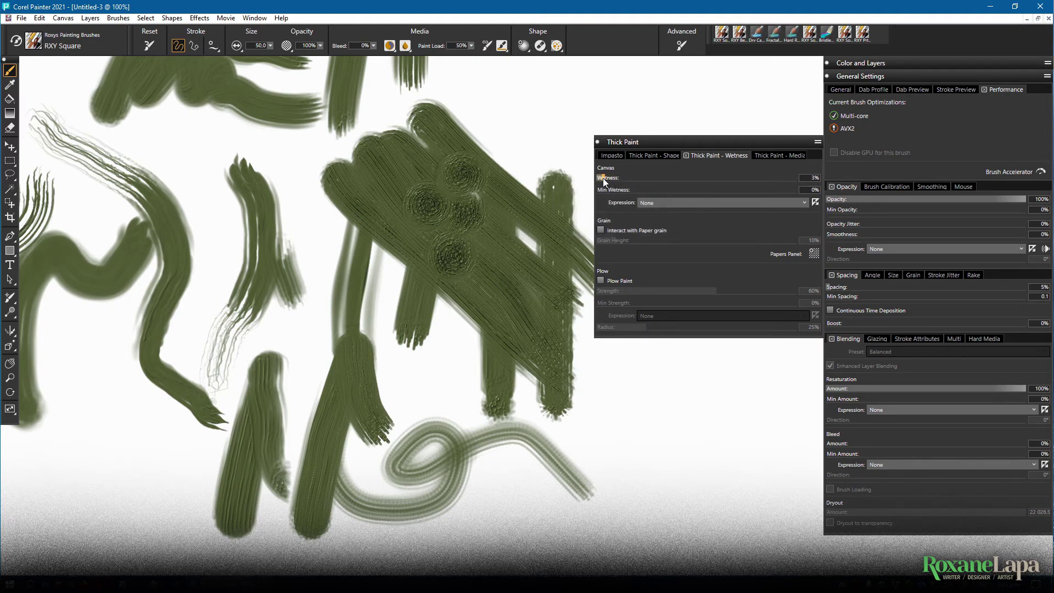
pyautogui.moveTo(499, 115); pyautogui.dragTo(257, 288)
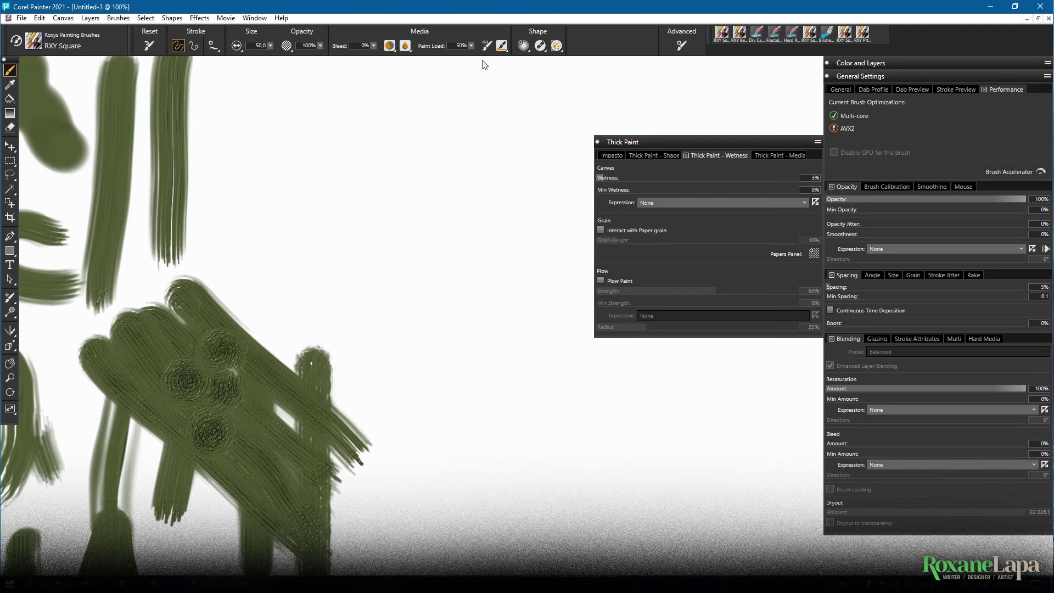
pyautogui.moveTo(408, 110); pyautogui.dragTo(407, 282)
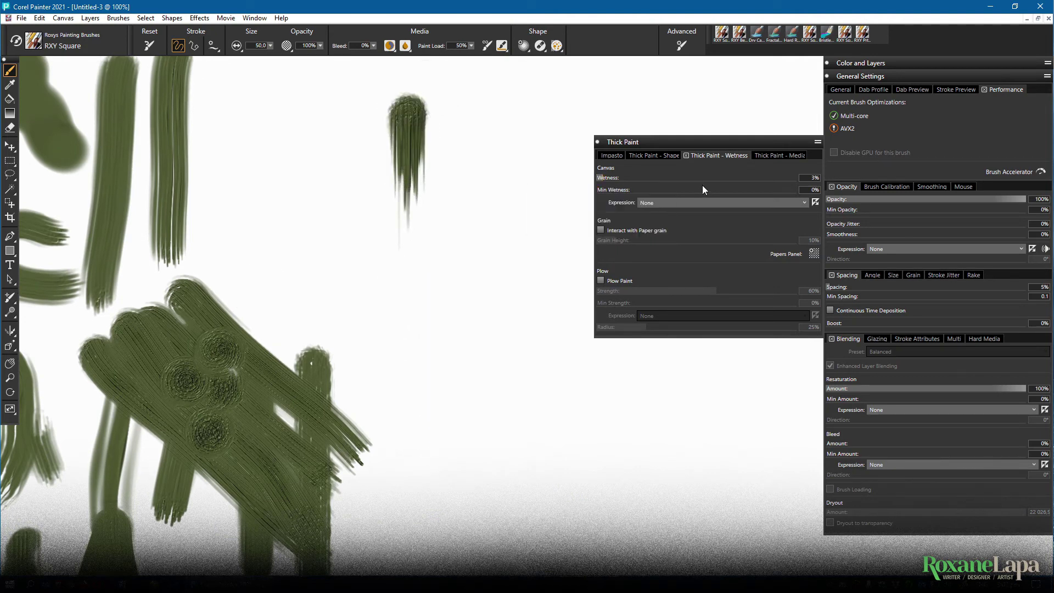
# Step: Turn on Infinite Paint and paint looping and curling strokes at 50% wetness
pyautogui.click(778, 157)
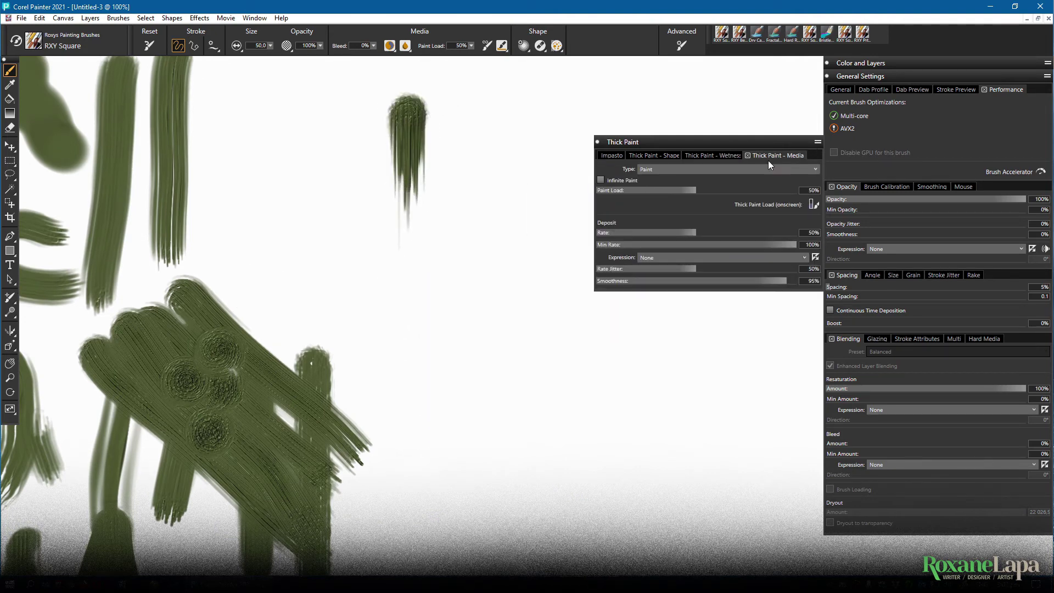
pyautogui.click(601, 180)
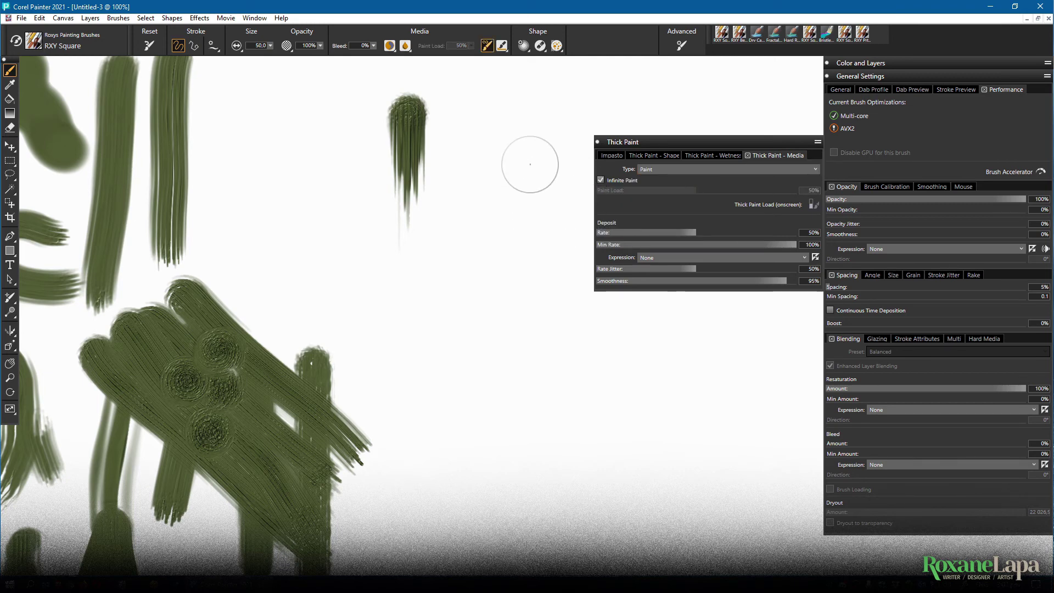
pyautogui.moveTo(476, 131)
pyautogui.mouseDown()
pyautogui.moveTo(470, 324)
pyautogui.moveTo(539, 348)
pyautogui.moveTo(481, 264)
pyautogui.moveTo(403, 323)
pyautogui.moveTo(336, 233)
pyautogui.moveTo(503, 290)
pyautogui.moveTo(540, 199)
pyautogui.moveTo(426, 183)
pyautogui.moveTo(419, 281)
pyautogui.moveTo(341, 344)
pyautogui.moveTo(270, 267)
pyautogui.moveTo(339, 159)
pyautogui.moveTo(431, 199)
pyautogui.moveTo(507, 259)
pyautogui.moveTo(556, 177)
pyautogui.moveTo(499, 93)
pyautogui.mouseUp()
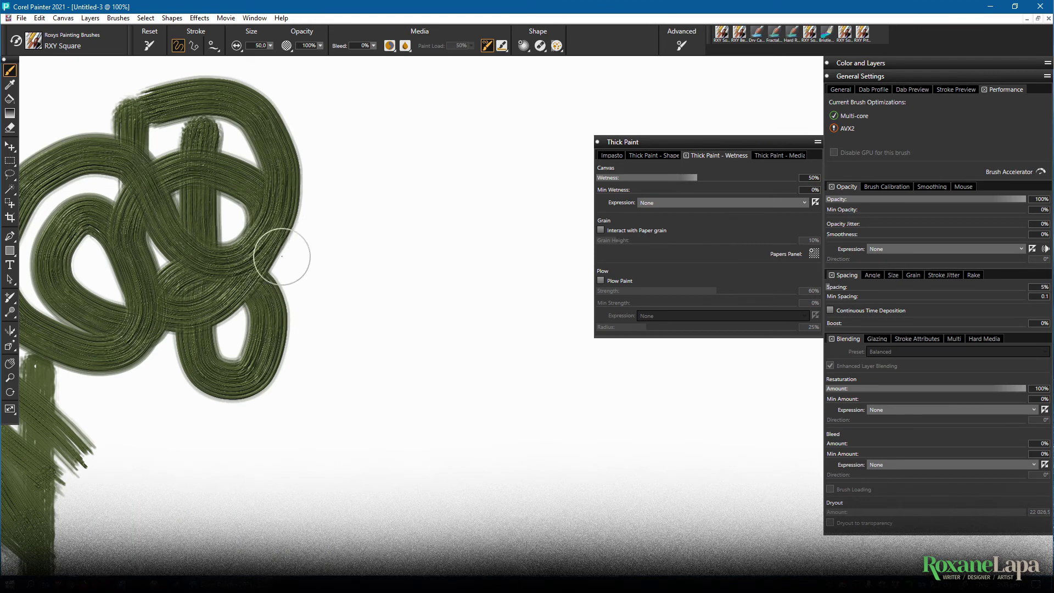
pyautogui.moveTo(385, 181)
pyautogui.mouseDown()
pyautogui.moveTo(373, 252)
pyautogui.moveTo(432, 365)
pyautogui.mouseUp()
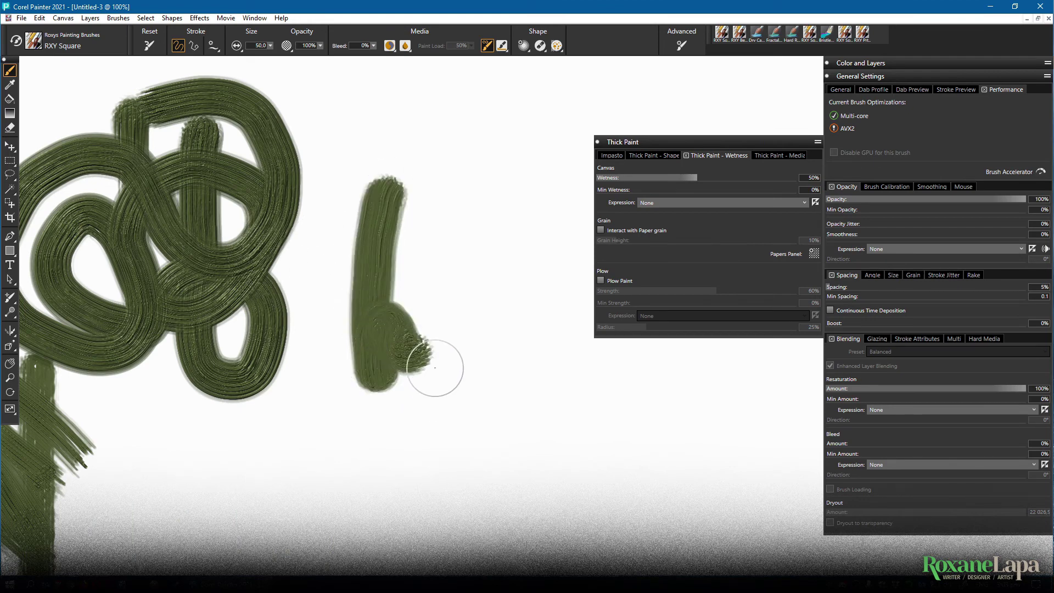
# Step: Make the paint interact with paper grain and paint grainy test strokes
pyautogui.click(600, 230)
pyautogui.moveTo(475, 158)
pyautogui.mouseDown()
pyautogui.moveTo(451, 317)
pyautogui.moveTo(487, 326)
pyautogui.mouseUp()
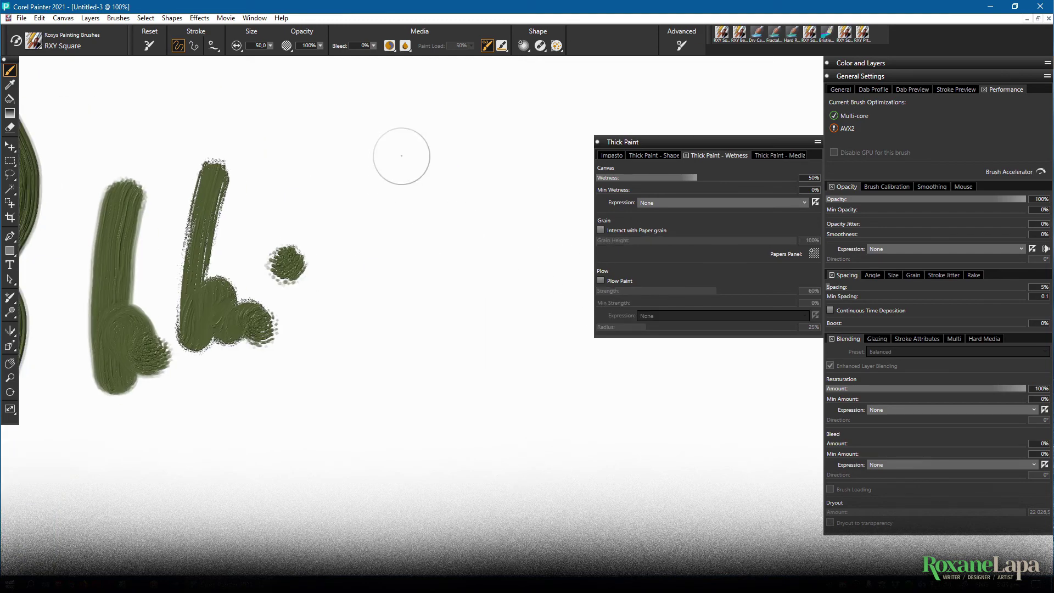
pyautogui.moveTo(402, 156); pyautogui.dragTo(395, 342)
# Step: Turn on Plow Paint and paint vertical strokes, then at 100% plow strength
pyautogui.click(613, 287)
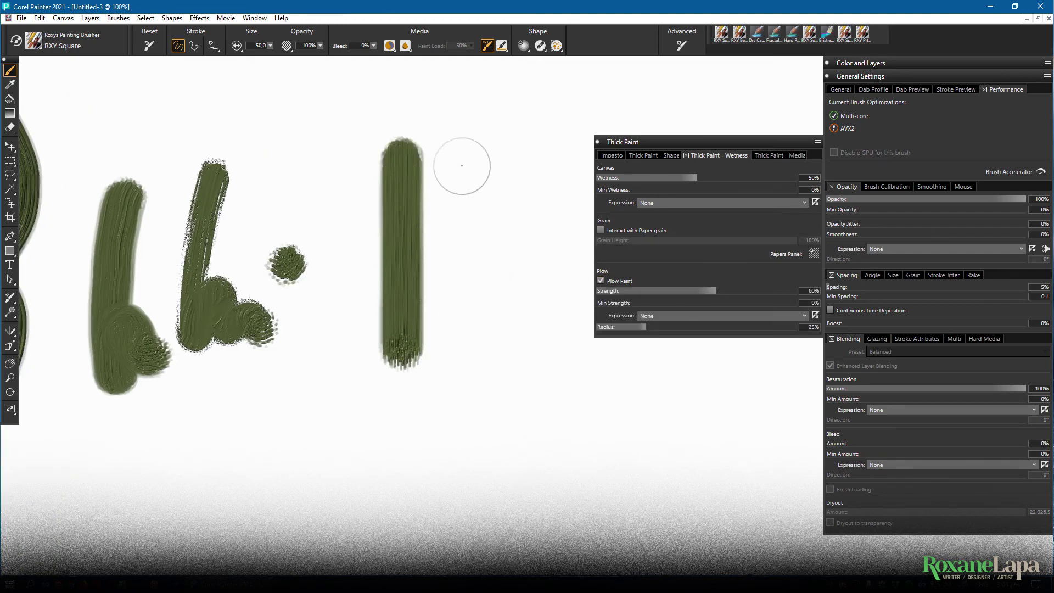
pyautogui.moveTo(462, 163); pyautogui.dragTo(459, 396)
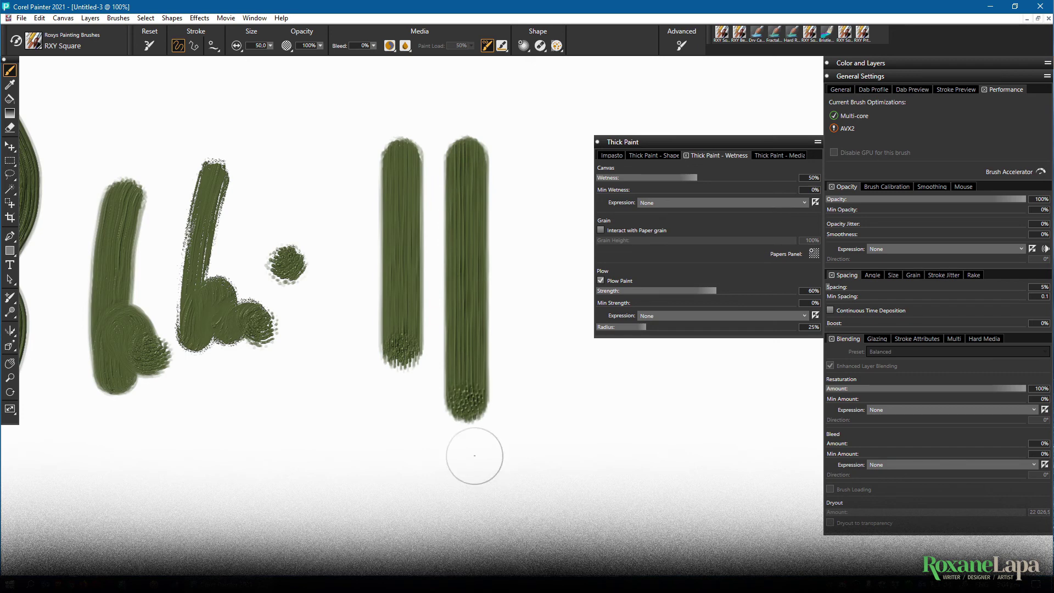
pyautogui.click(795, 290)
pyautogui.moveTo(531, 161); pyautogui.dragTo(531, 396)
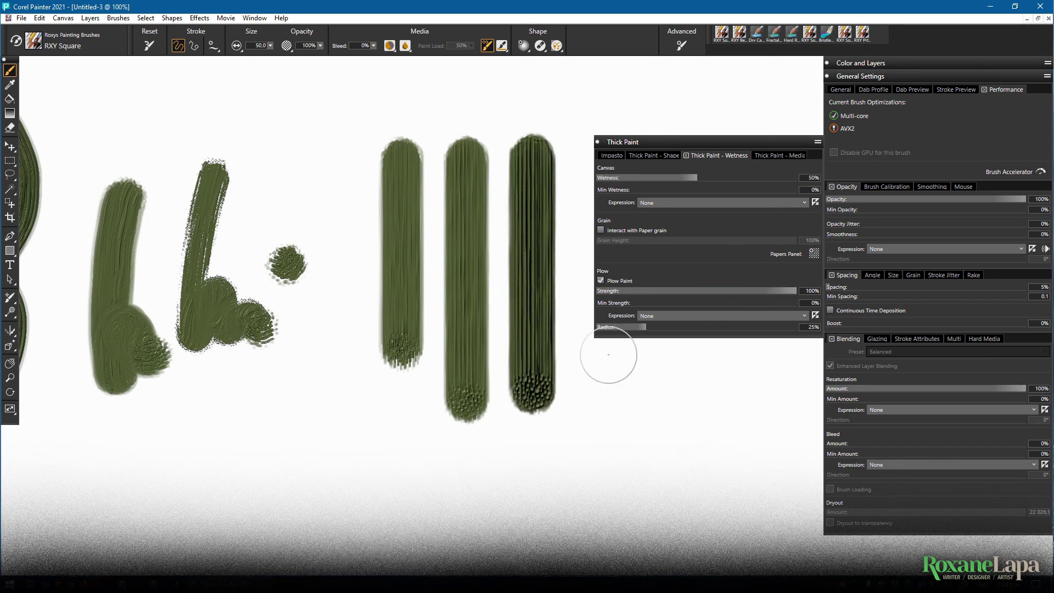
# Step: Turn off Plow Paint, set Min Rate to 0% and paint a vertical test stroke
pyautogui.click(602, 280)
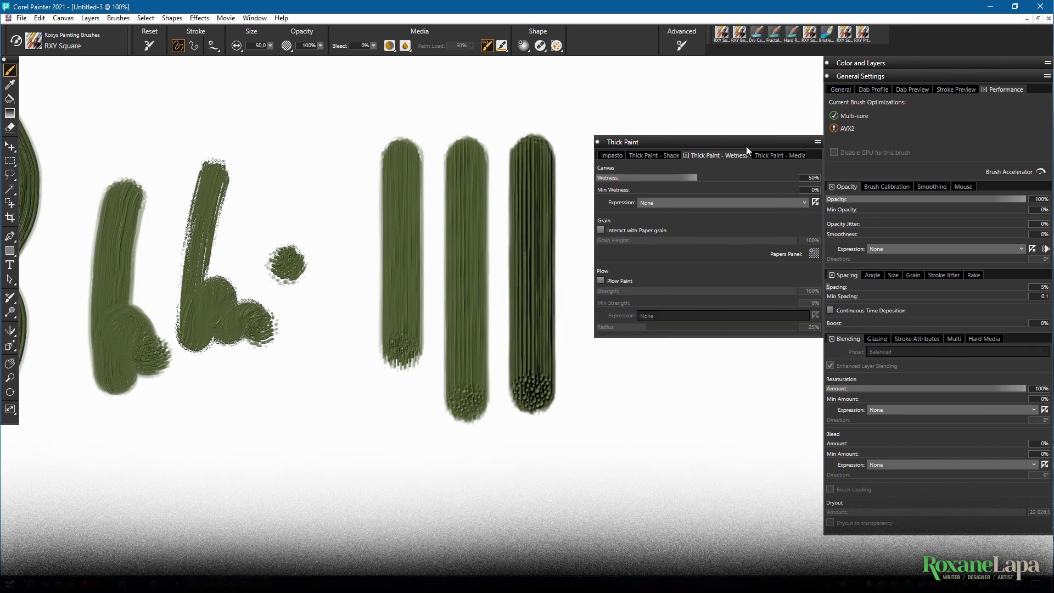
pyautogui.click(776, 154)
pyautogui.moveTo(542, 306); pyautogui.dragTo(285, 286)
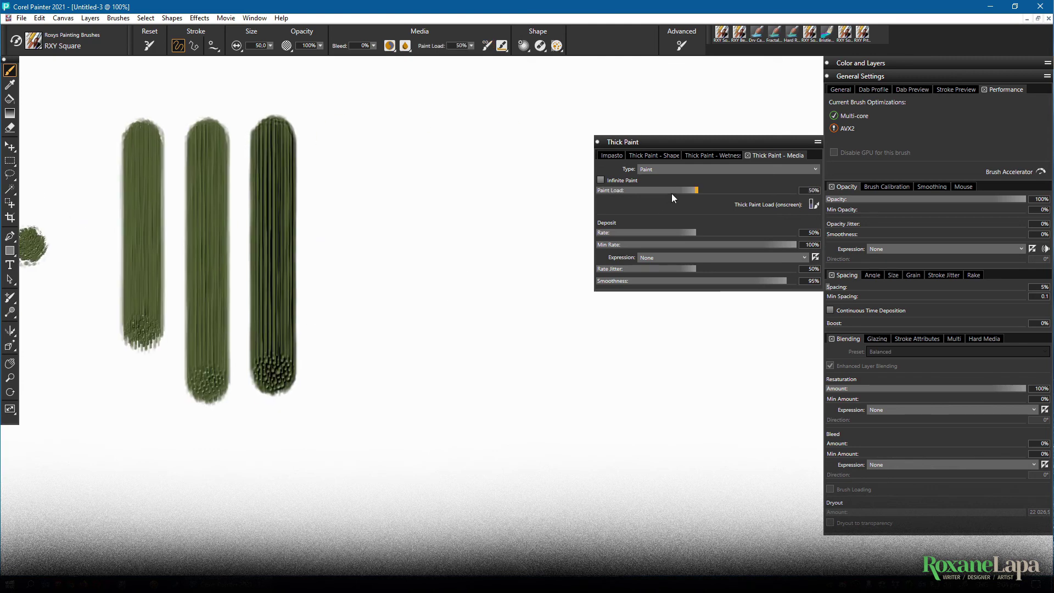
pyautogui.click(712, 156)
pyautogui.click(775, 154)
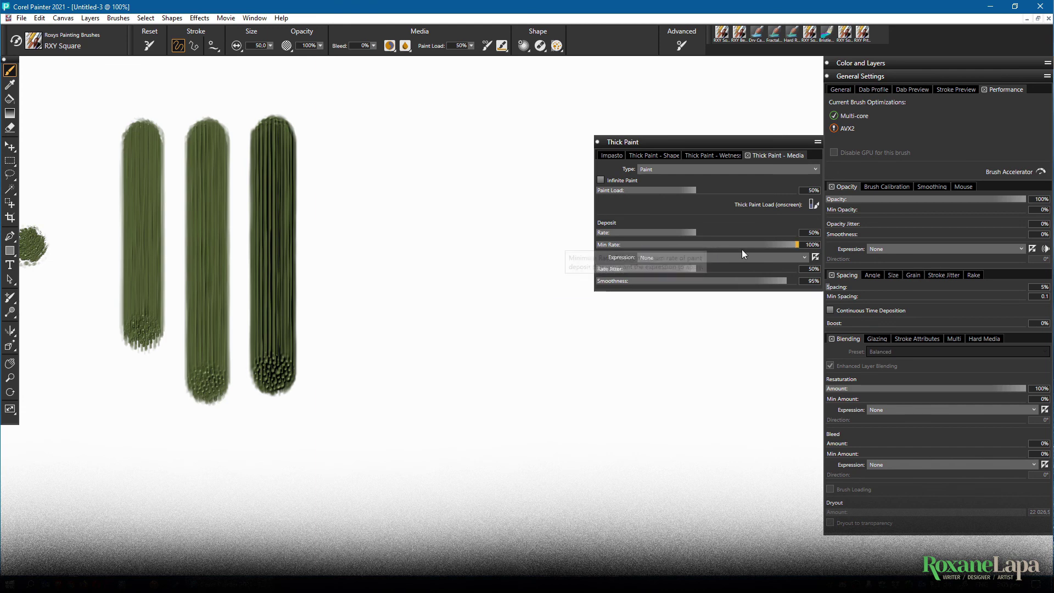
pyautogui.click(730, 257)
pyautogui.click(714, 296)
pyautogui.moveTo(445, 156); pyautogui.dragTo(435, 379)
# Step: Raise Rate Jitter to 100% and paint a long vertical test stroke
pyautogui.click(684, 257)
pyautogui.click(654, 267)
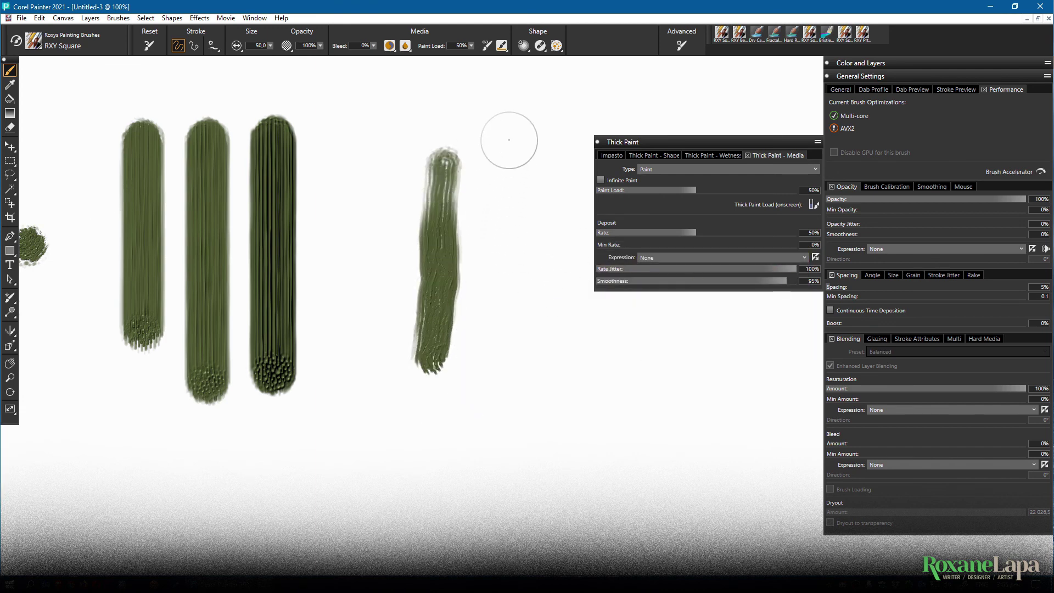
pyautogui.moveTo(510, 140); pyautogui.dragTo(484, 445)
pyautogui.click(887, 65)
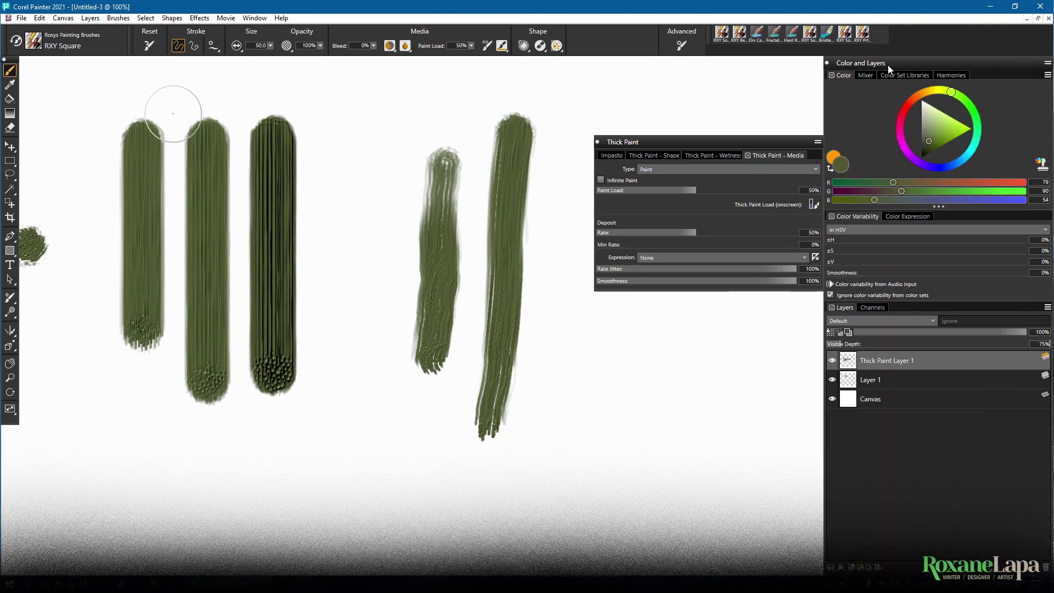
# Step: Choose the Thick Paint Palette Knife dab type, keeping Single strokes, and smear two crossing diagonal strokes
pyautogui.click(888, 65)
pyautogui.click(855, 89)
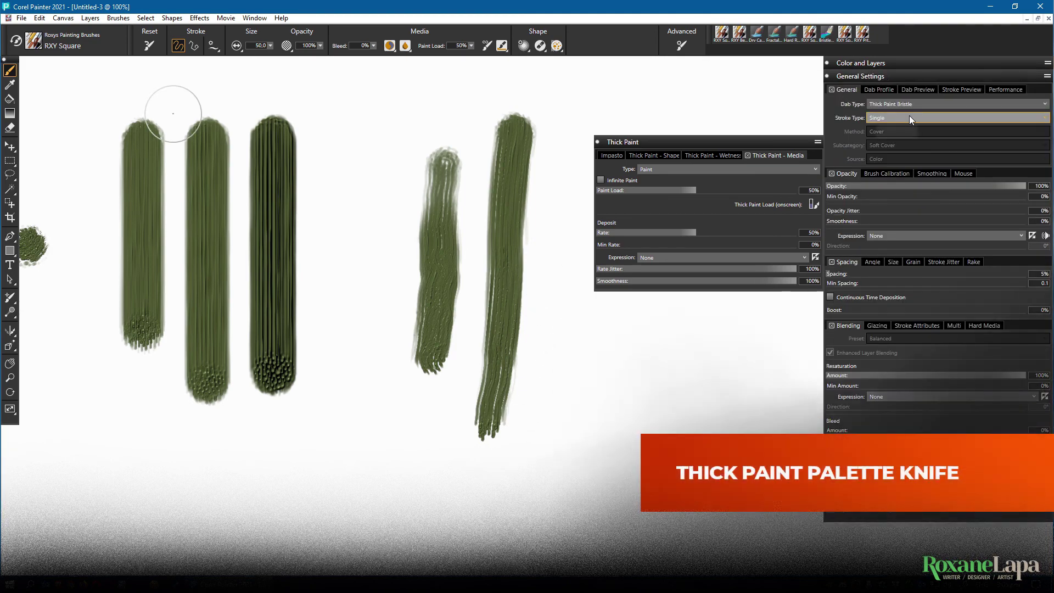
pyautogui.click(909, 116)
pyautogui.click(910, 128)
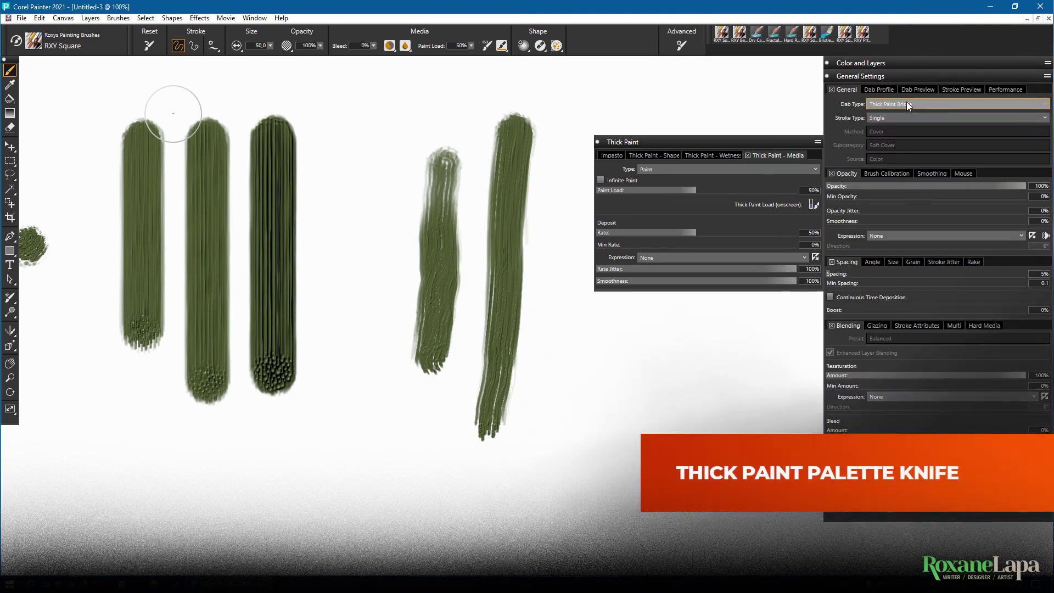
pyautogui.click(906, 102)
pyautogui.click(913, 294)
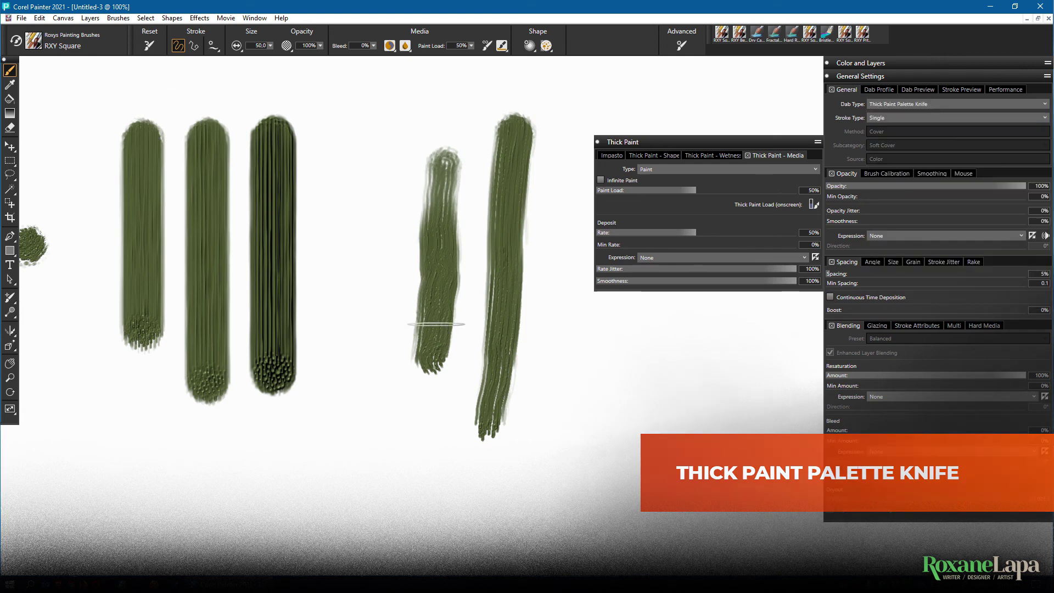
pyautogui.moveTo(145, 184); pyautogui.dragTo(368, 363)
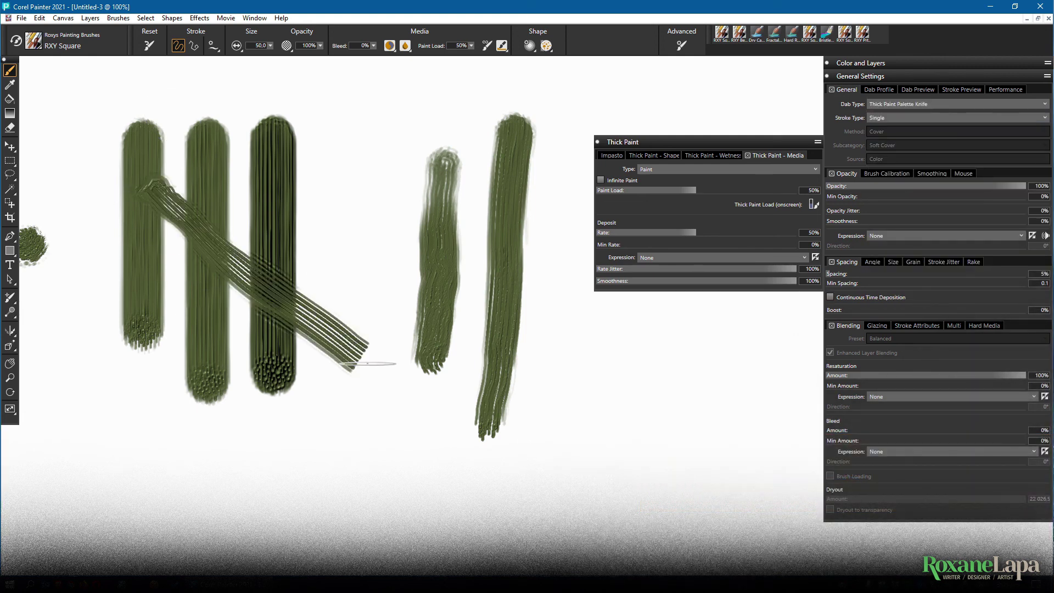
pyautogui.moveTo(192, 464)
pyautogui.mouseDown()
pyautogui.moveTo(220, 396)
pyautogui.moveTo(412, 172)
pyautogui.mouseUp()
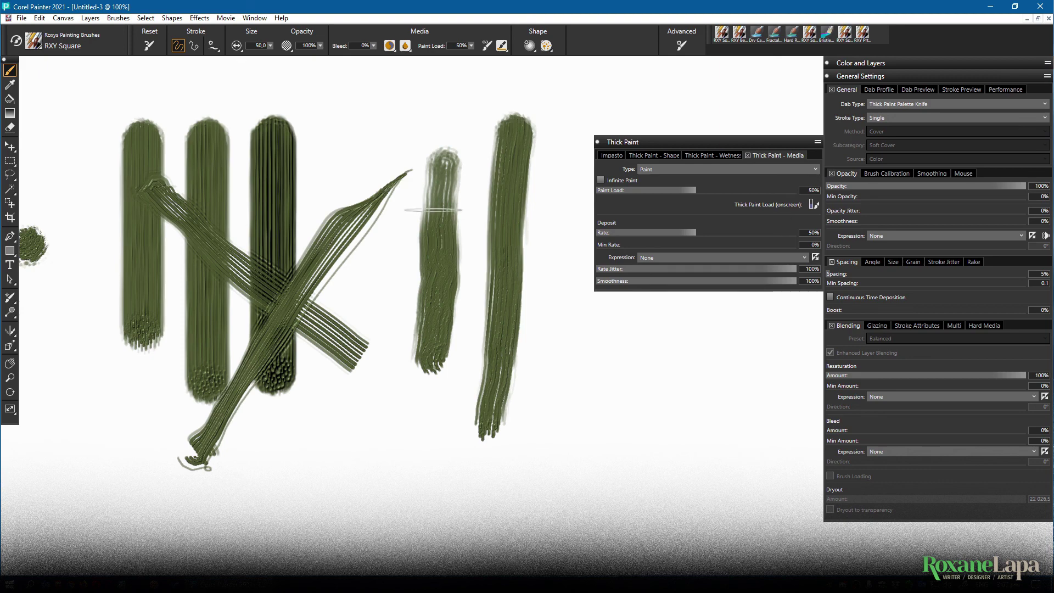